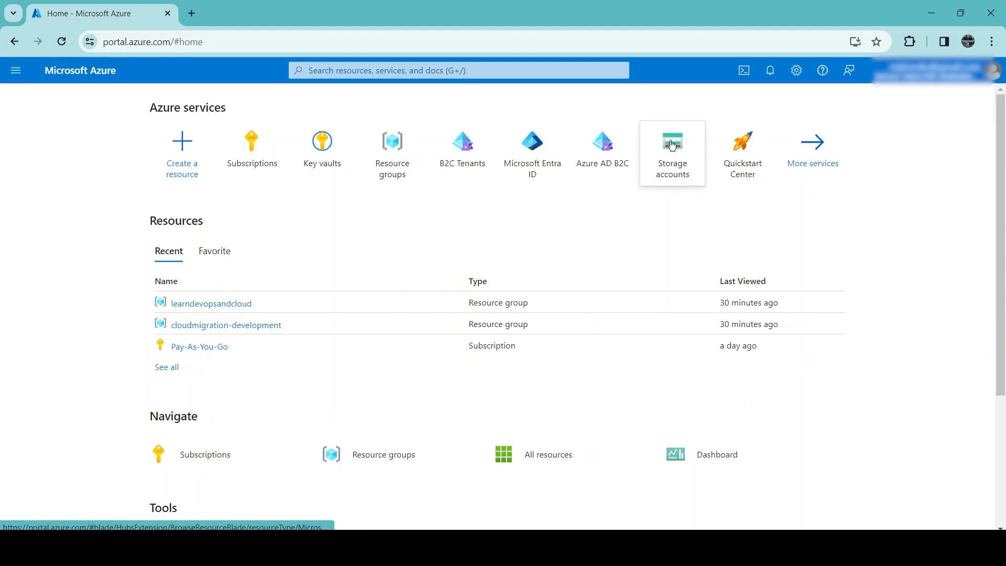
mouse_move(668, 157)
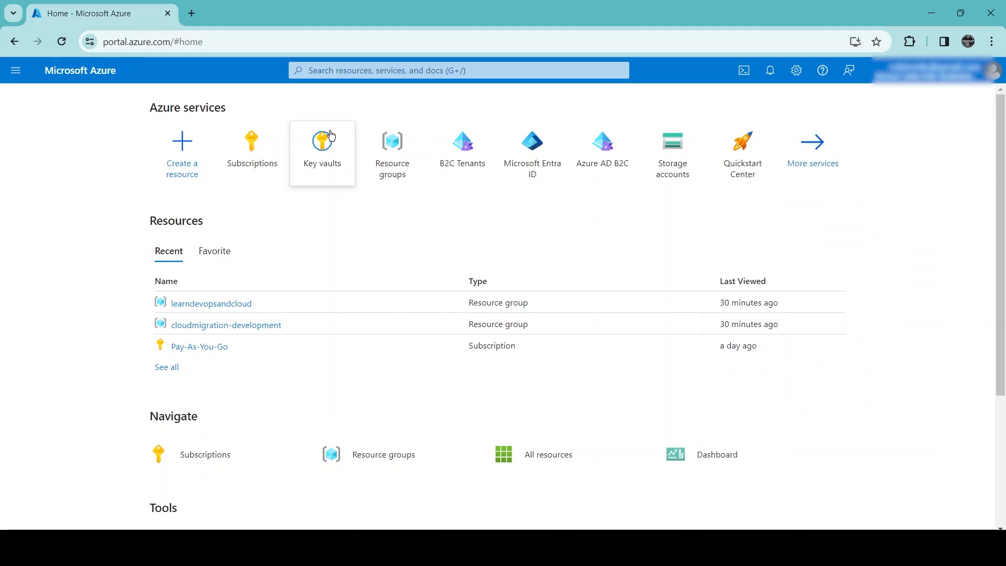
click(362, 73)
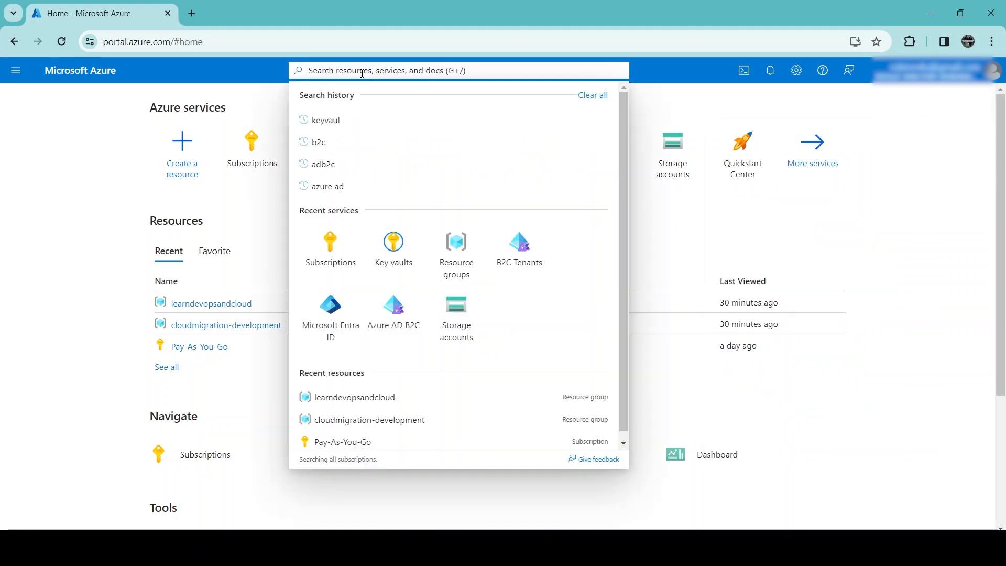
text(storage)
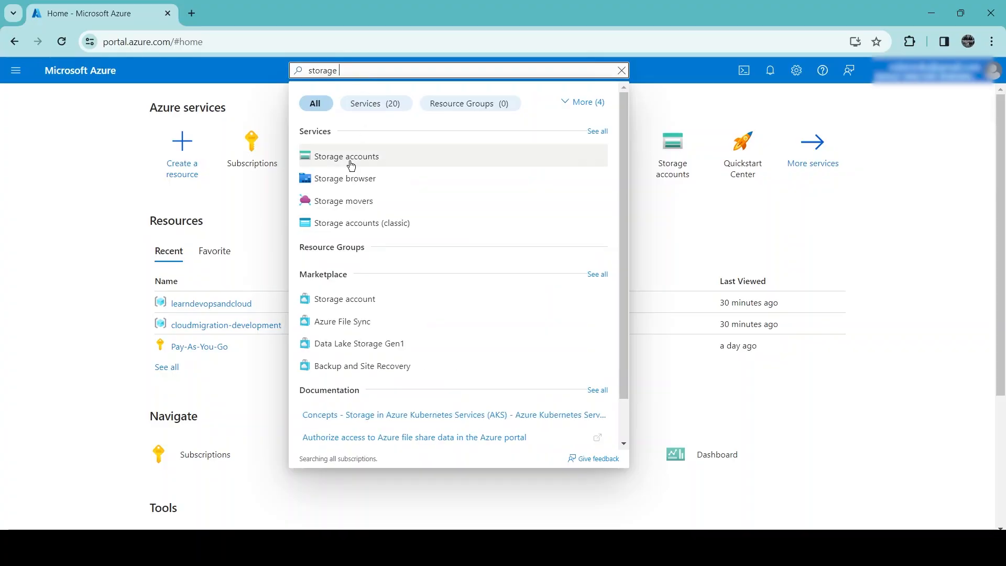
click(16, 203)
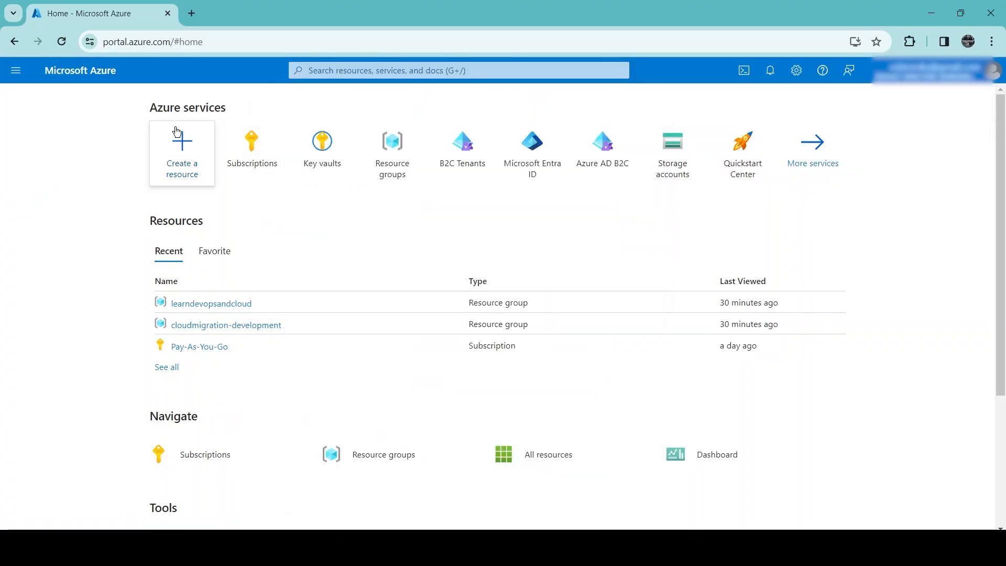
Start adding a resource to the cloudmigration-development resource group and search the Marketplace for "storage account"
click(225, 329)
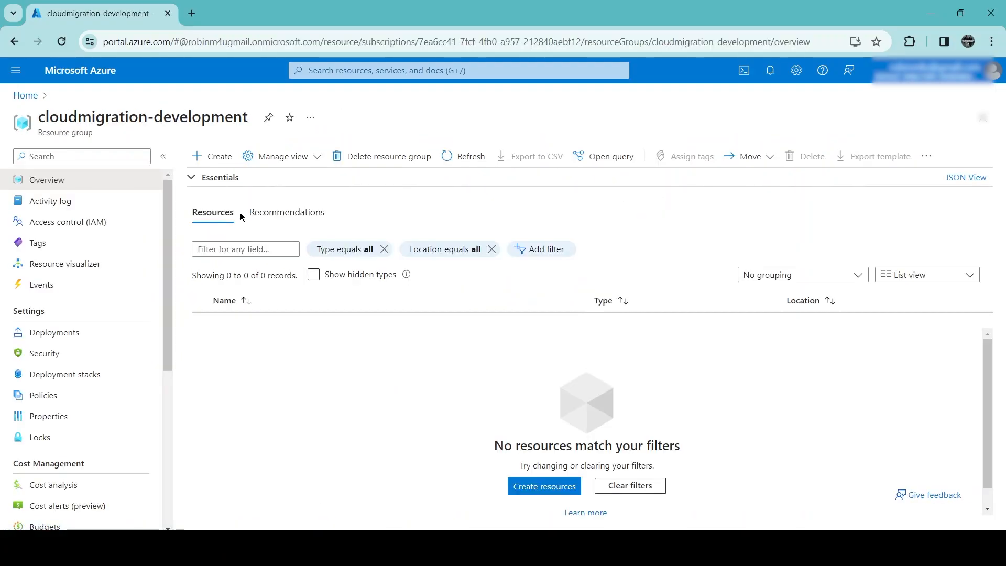
click(211, 156)
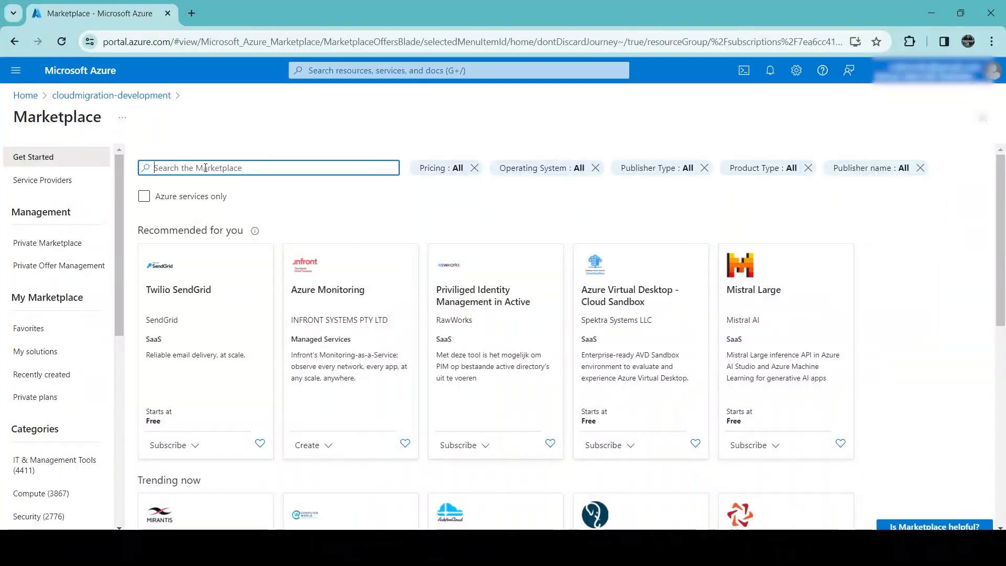
text(storage)
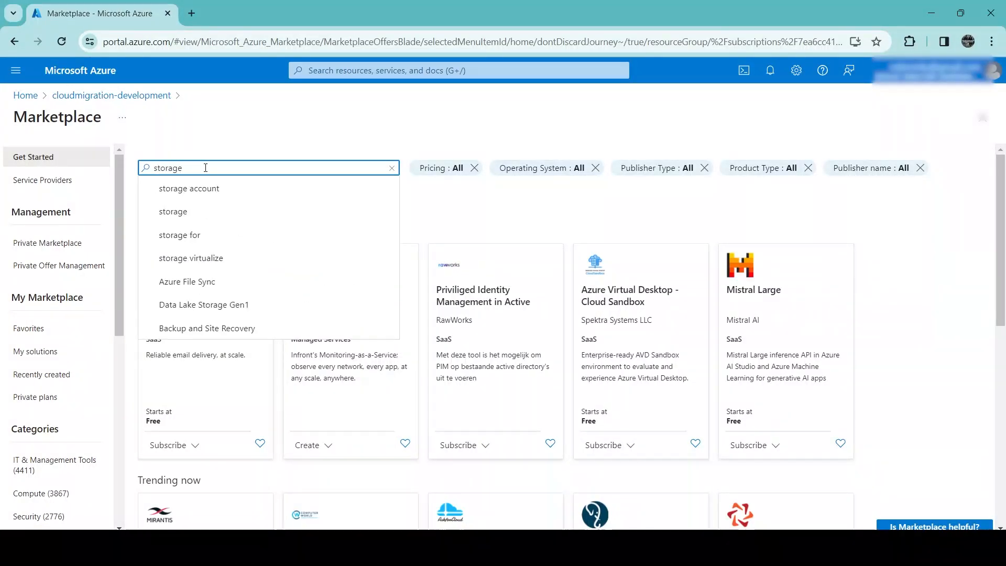
key(Down)
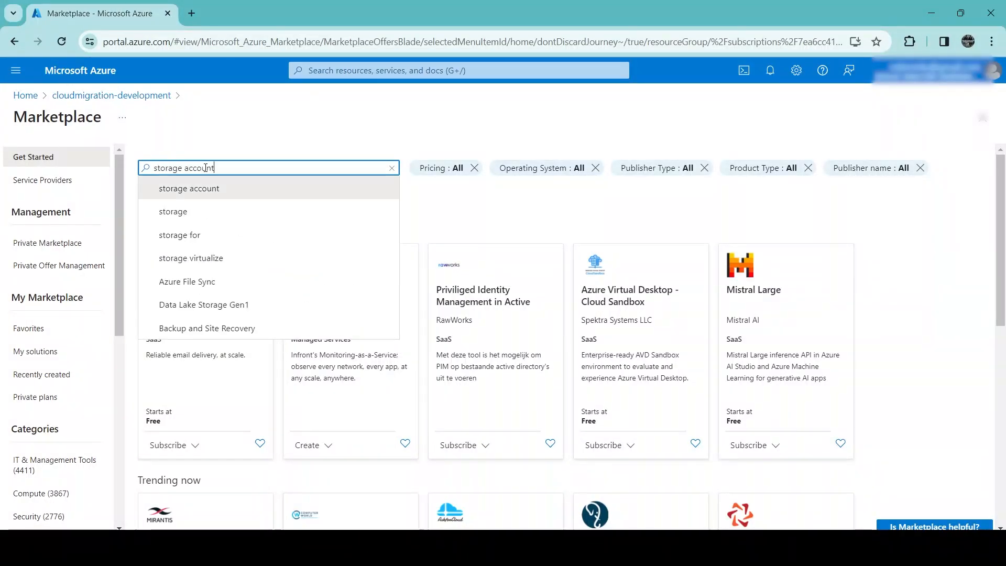
key(Return)
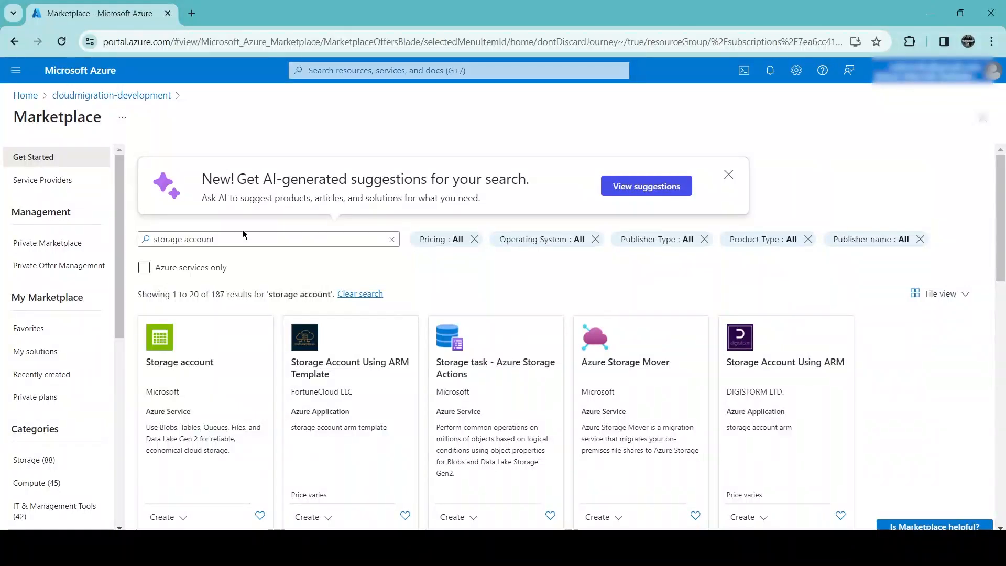
Open Microsoft's Storage account offering and start creating it with the Storage account plan
scroll(247, 257, down, 1)
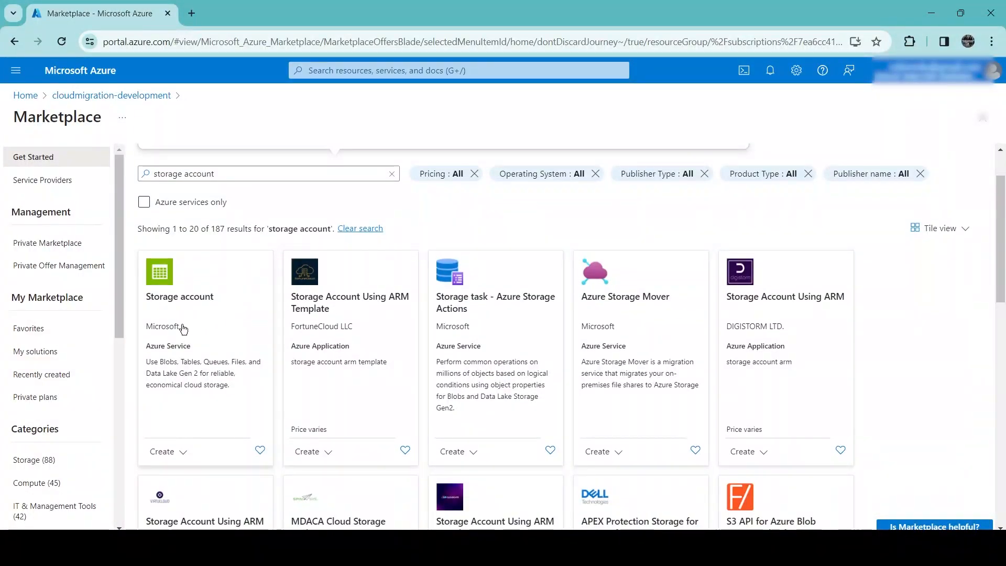
click(177, 297)
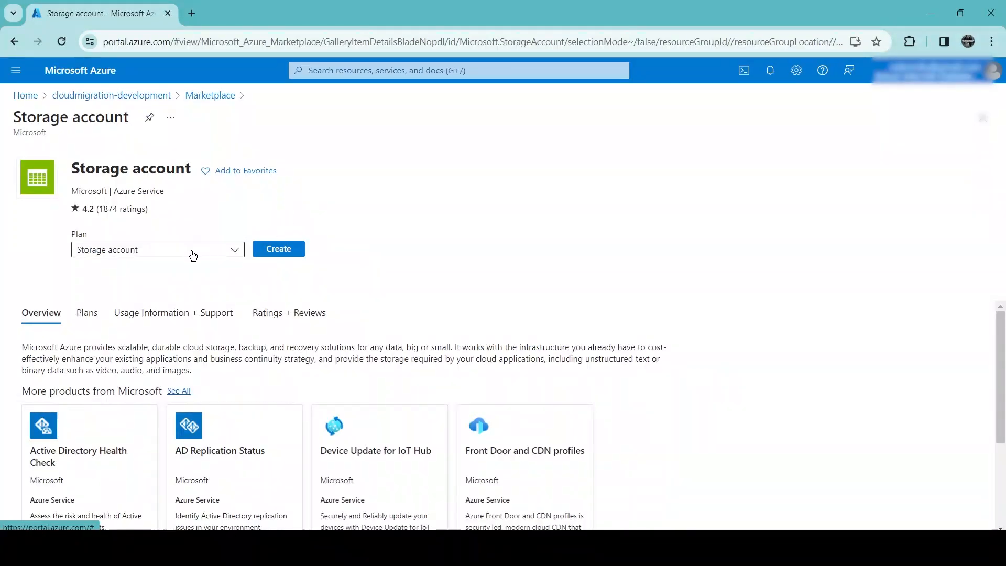
click(282, 252)
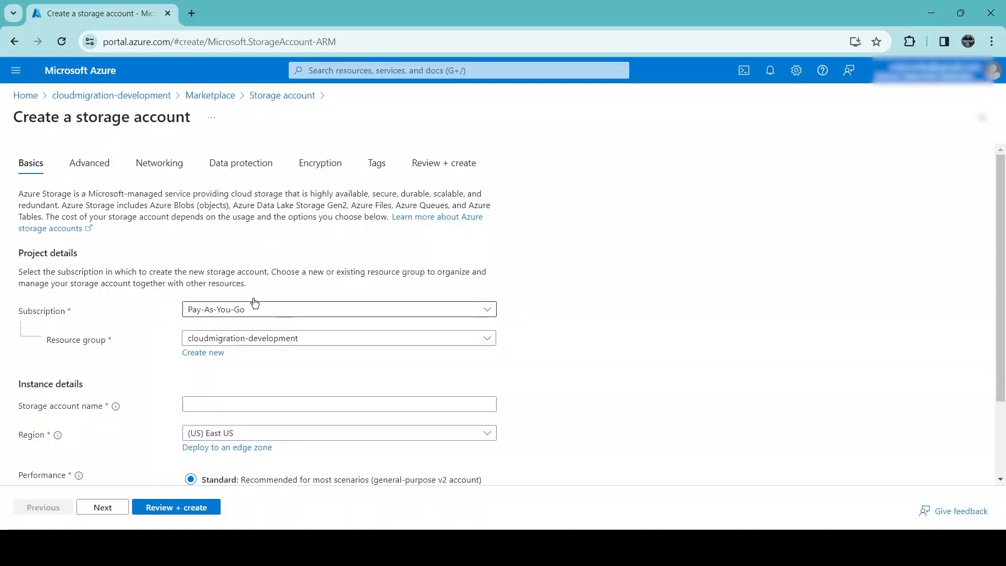
Select the cloudmigration-development resource group and name the storage account cloudmigrationdevelop
scroll(265, 273, down, 1)
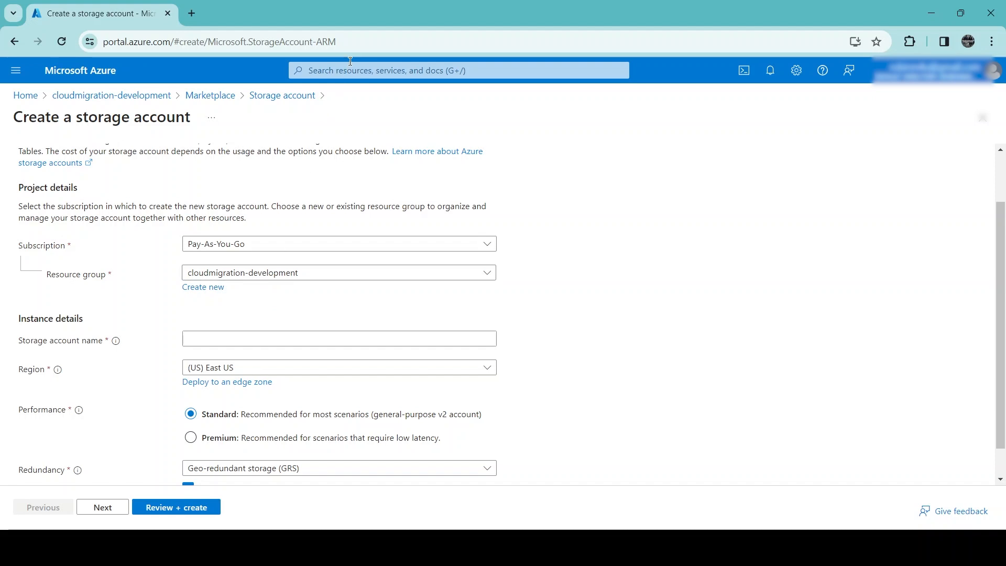
click(271, 275)
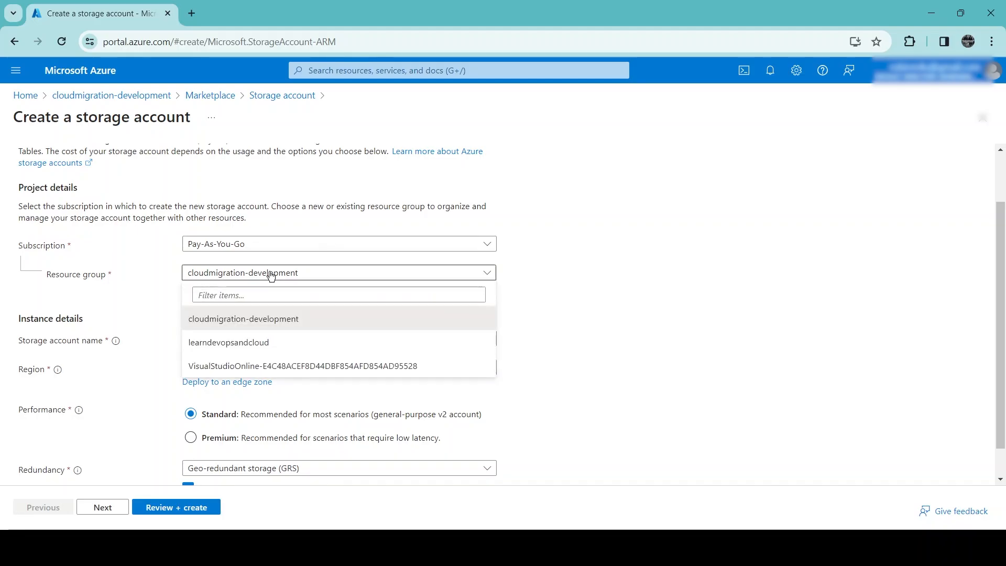
click(283, 324)
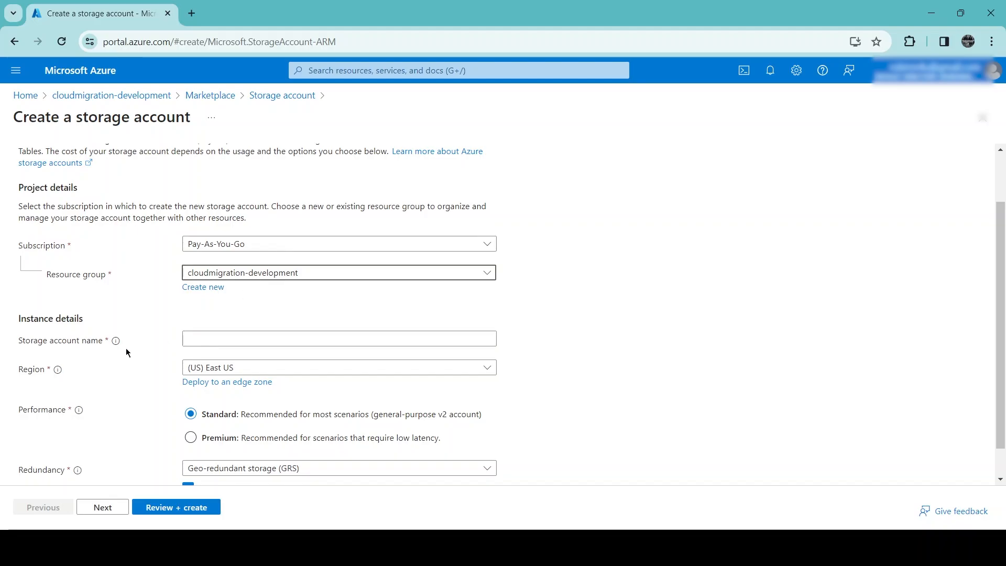
click(201, 339)
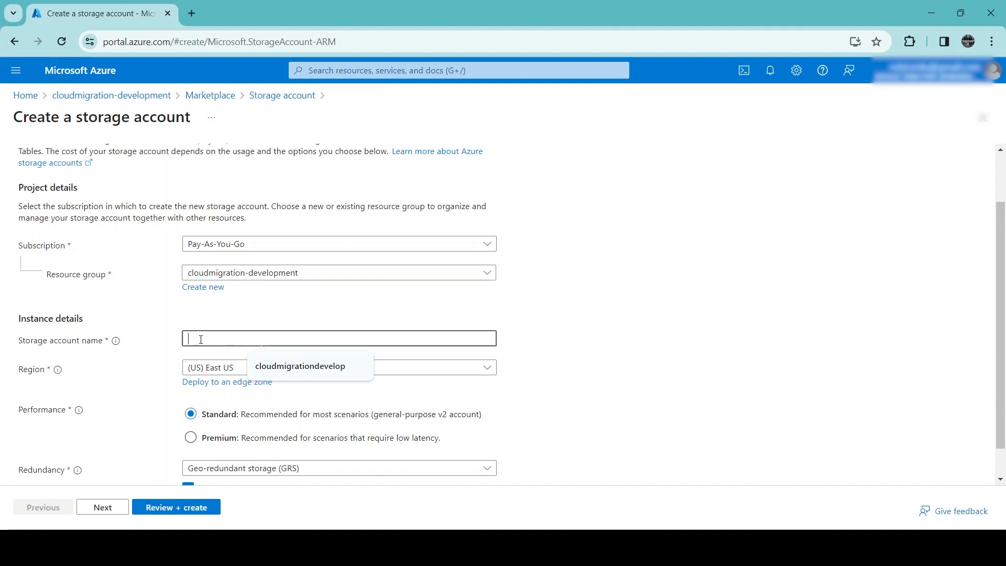
text(cloudmigrationdevelop)
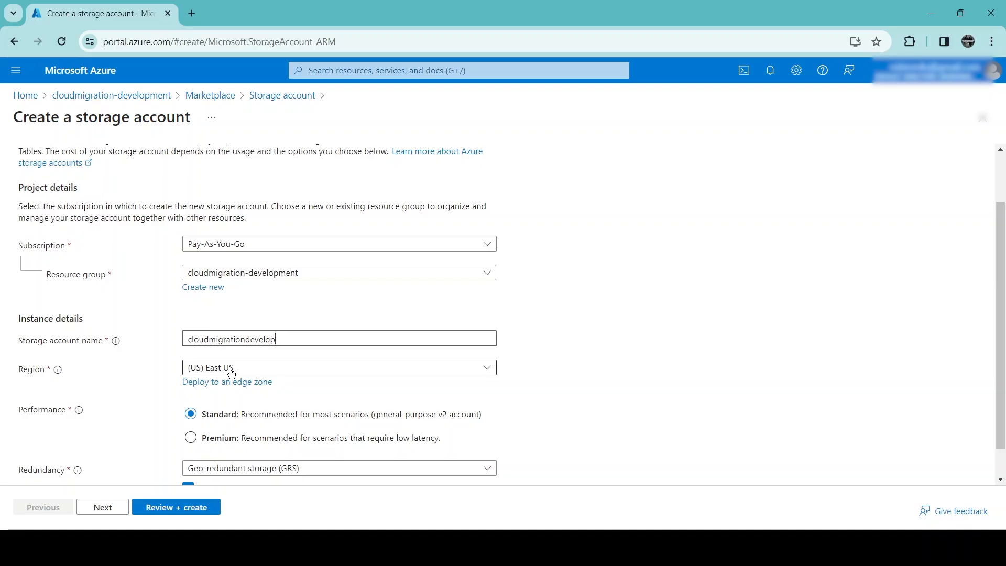
Check the redundancy help and set the storage account's redundancy to Locally-redundant storage (LRS)
scroll(134, 304, down, 1)
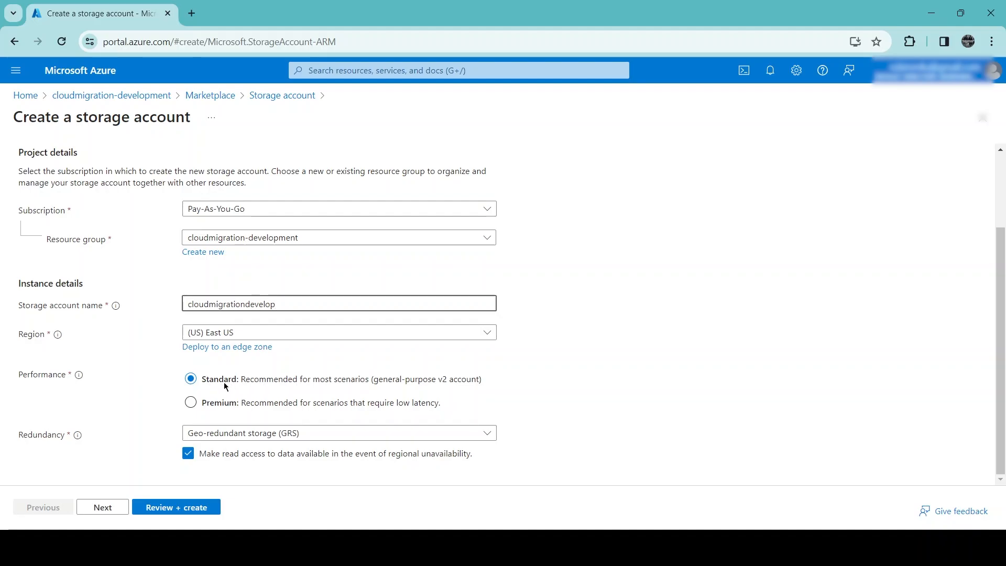
click(77, 436)
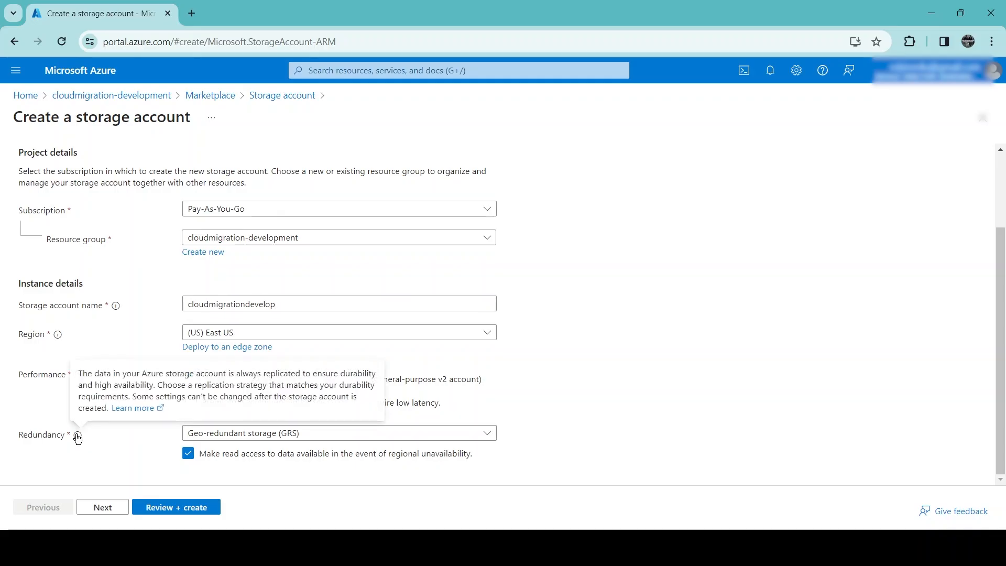
click(292, 435)
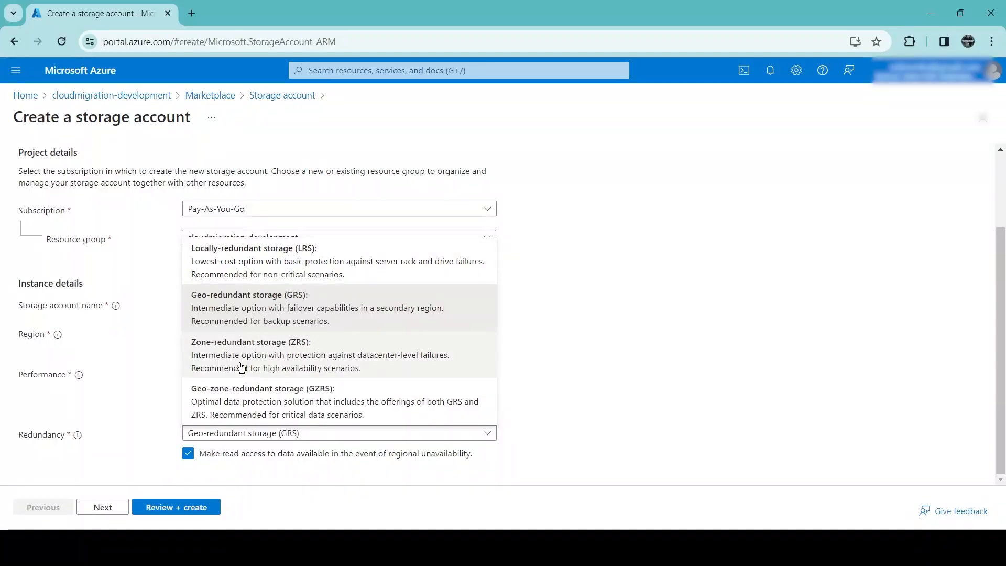
click(297, 257)
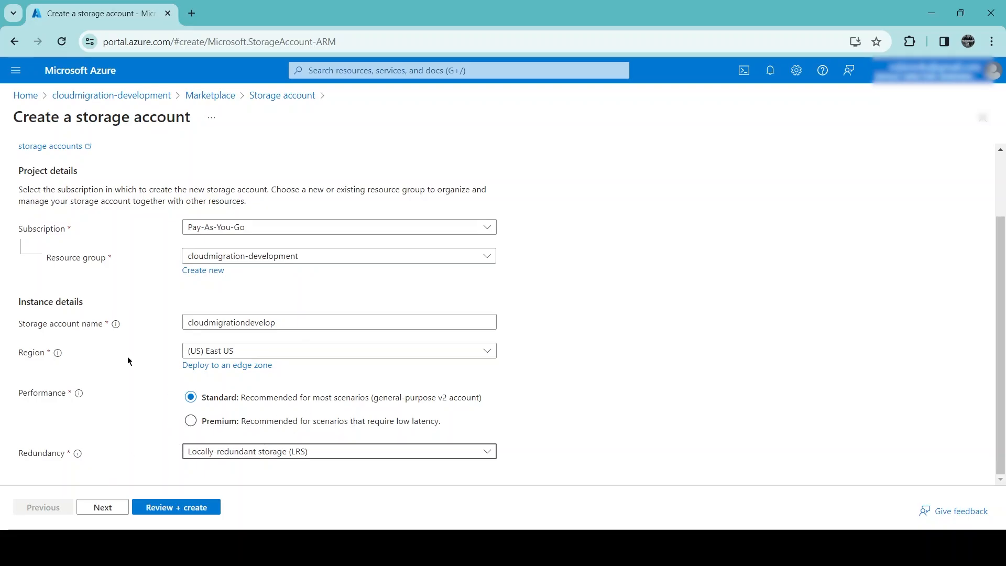
Try Premium performance to check its redundancy options, and switch the performance back to Standard
click(191, 422)
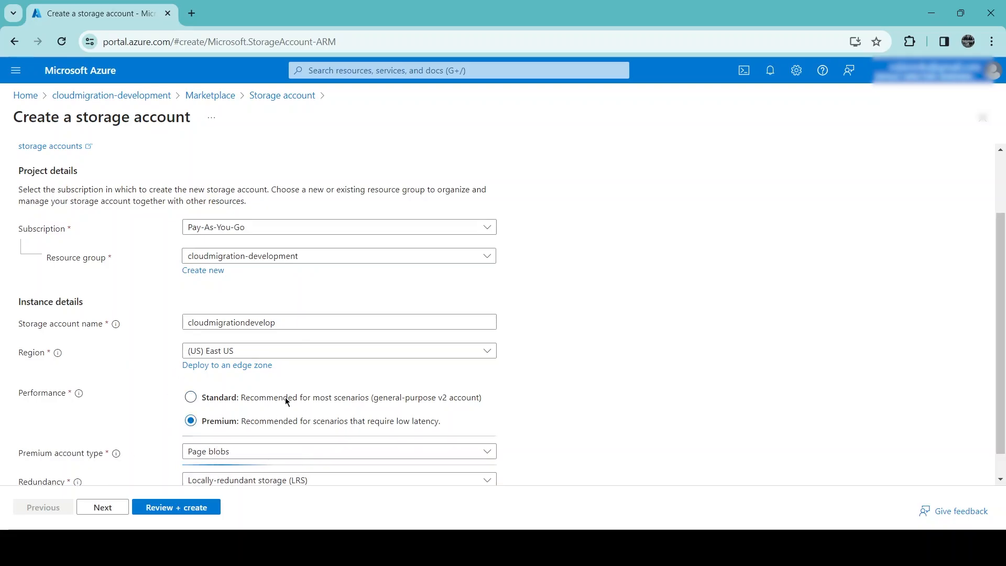
scroll(285, 395, down, 1)
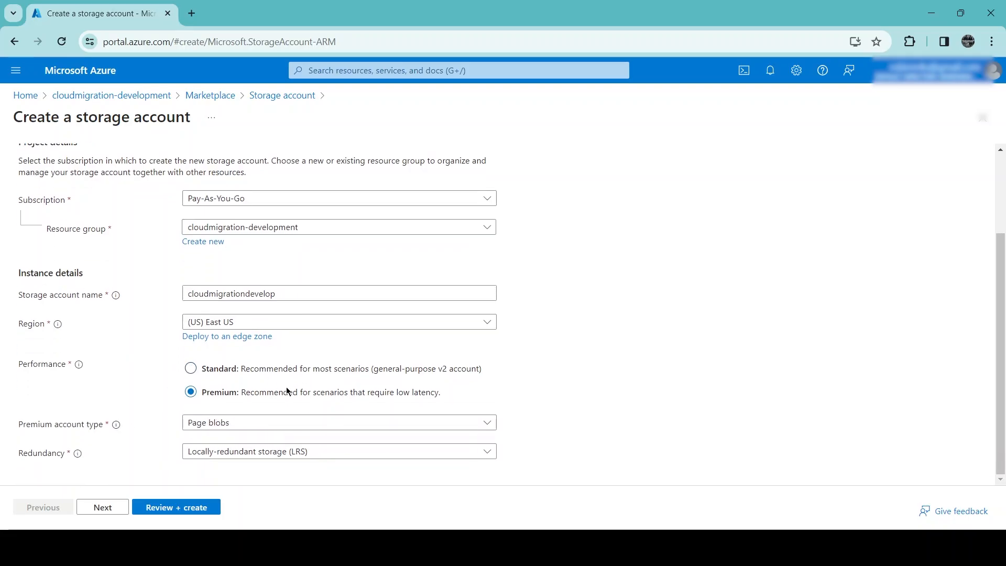
click(236, 452)
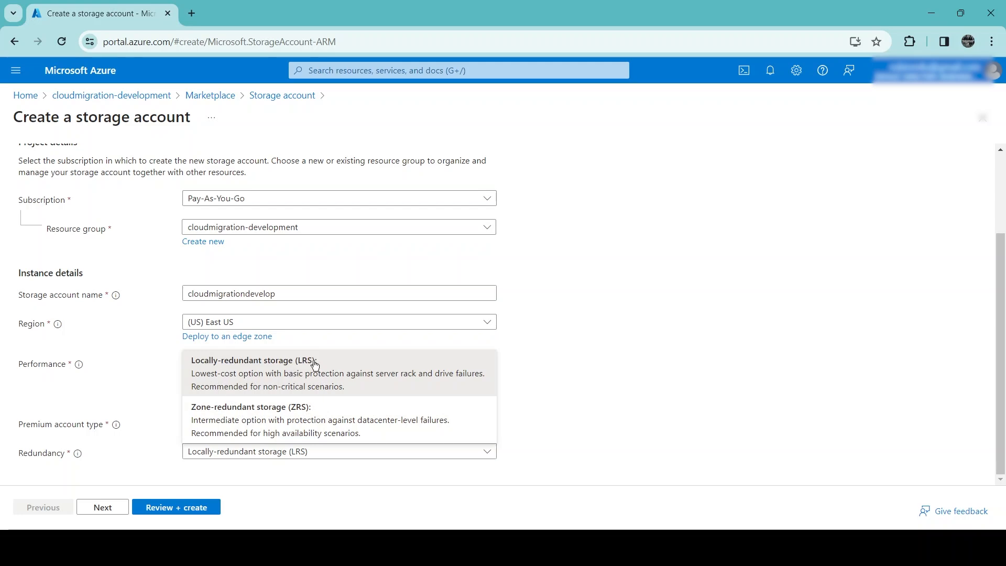
click(128, 375)
click(191, 369)
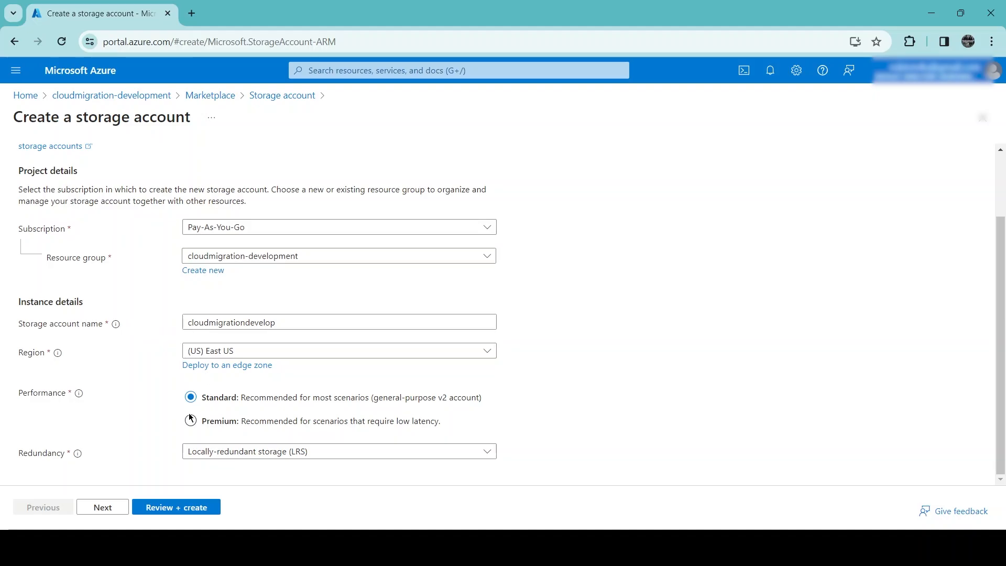
Proceed to the advanced security settings and choose Version 1.2 as the minimum TLS version
click(103, 507)
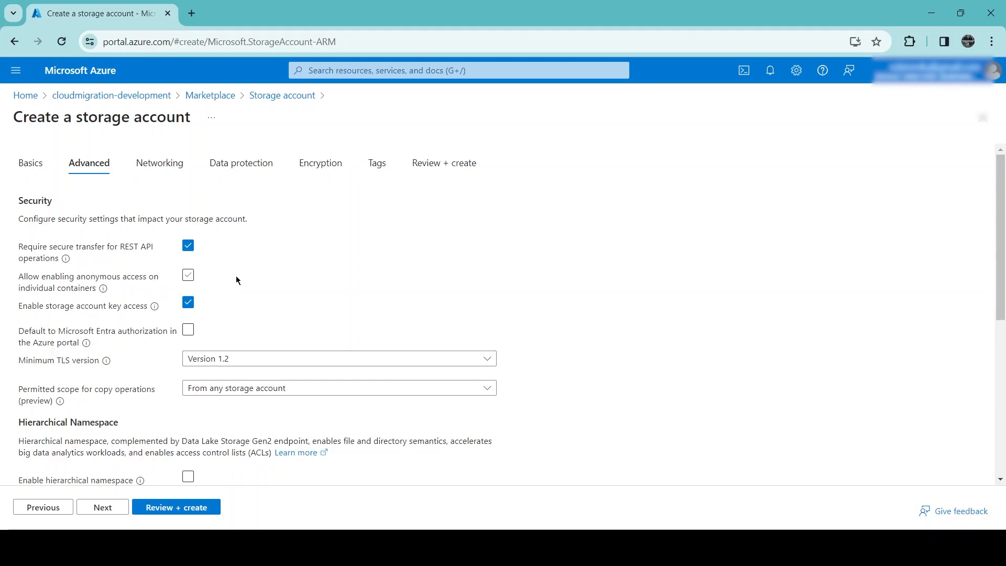
scroll(239, 282, down, 1)
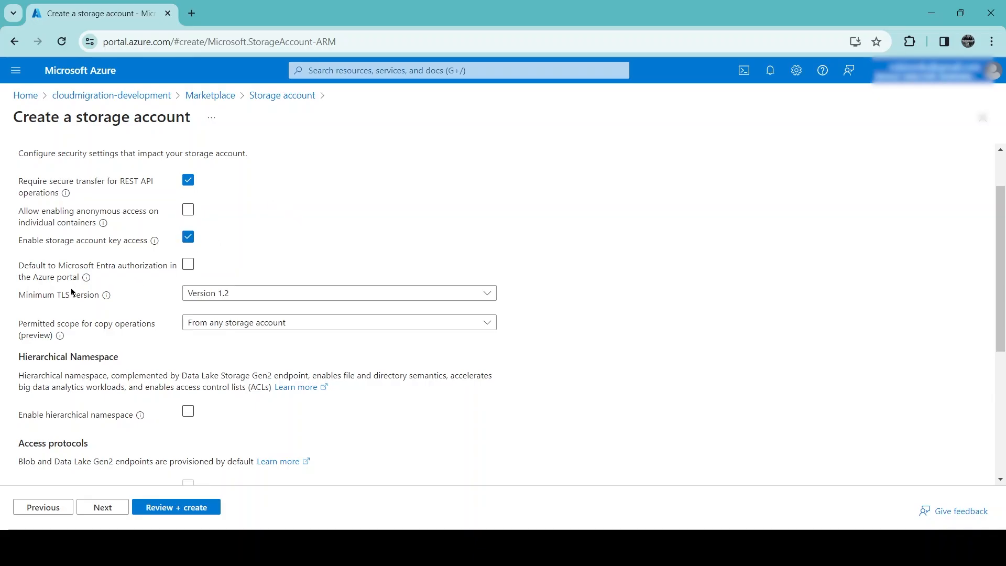
scroll(74, 292, down, 1)
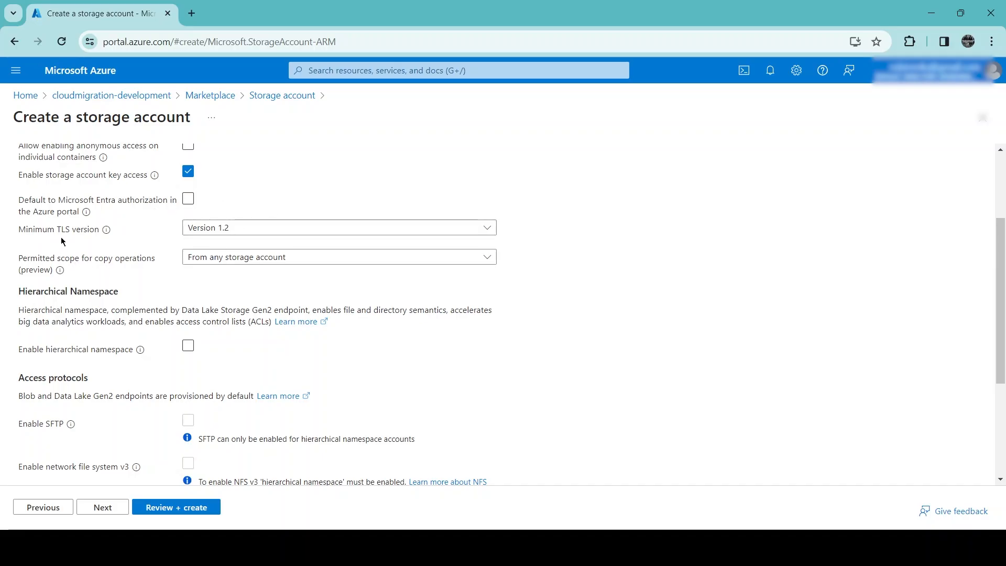
click(221, 229)
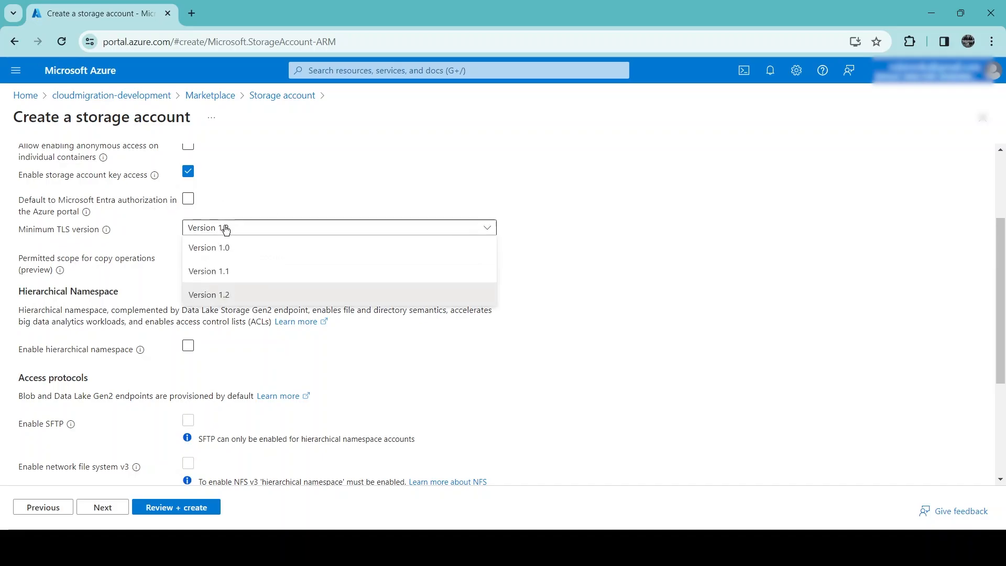
click(230, 301)
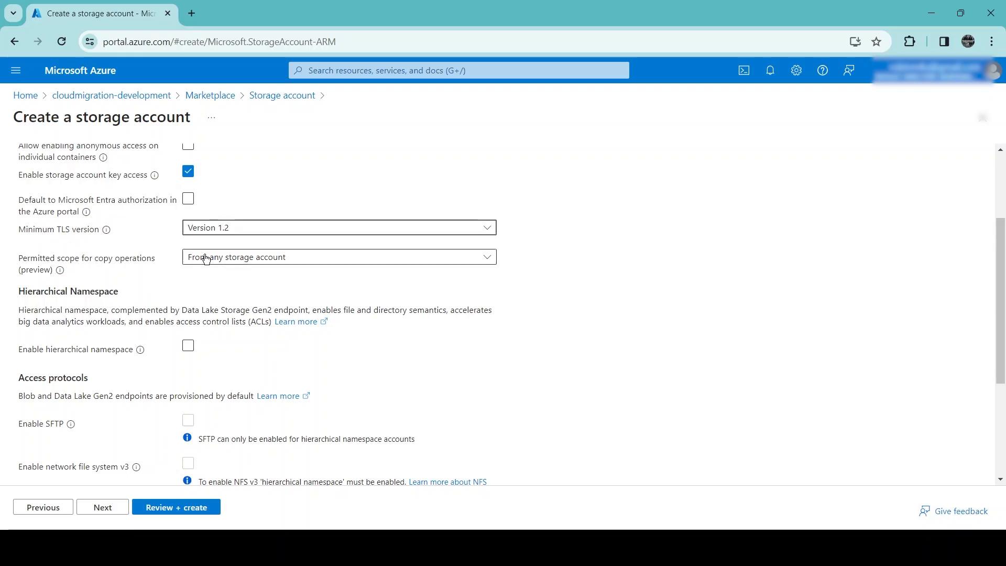
Review the permitted scope options for copy operations, and the hierarchical namespace and access protocol settings
click(241, 258)
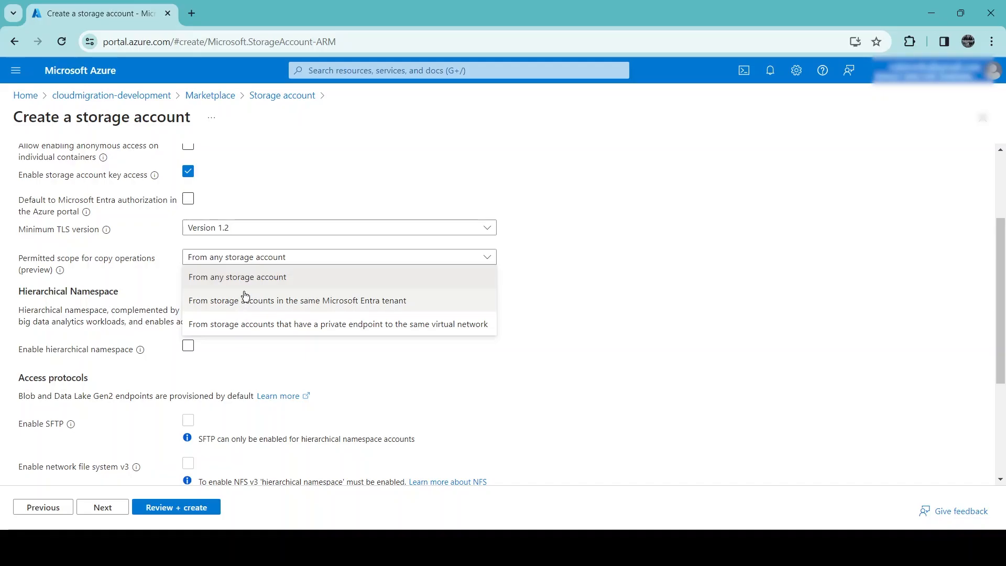
click(278, 261)
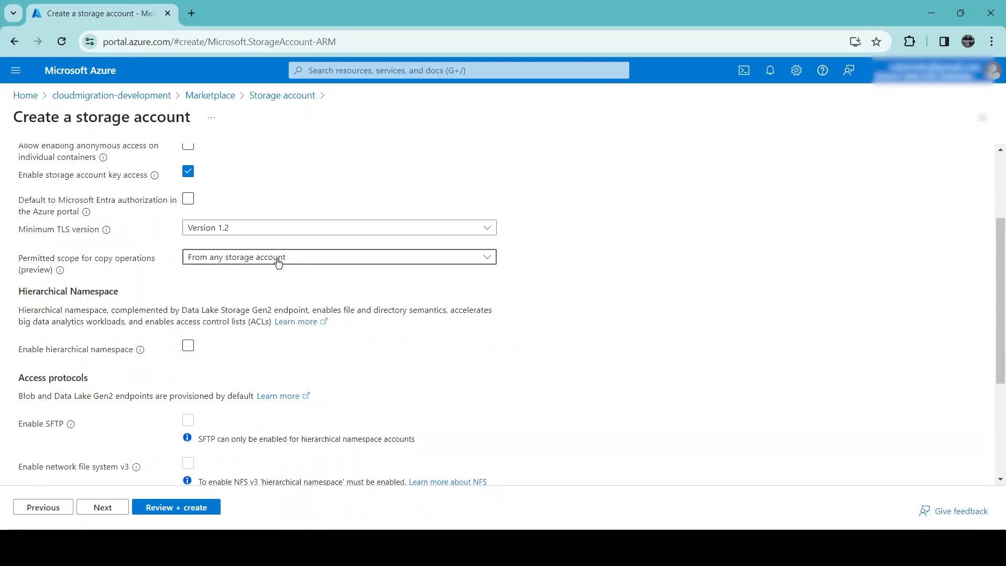
click(278, 261)
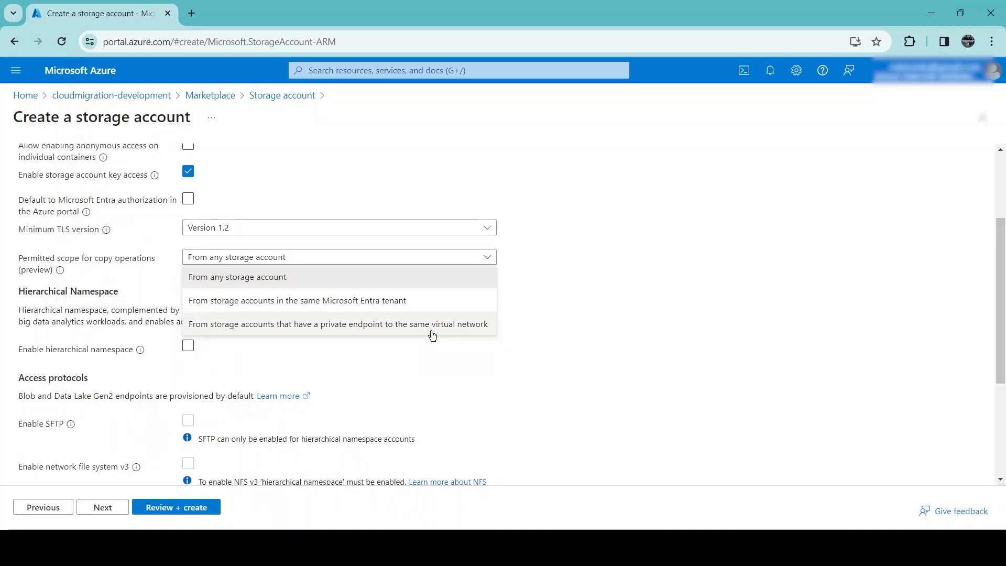
click(546, 285)
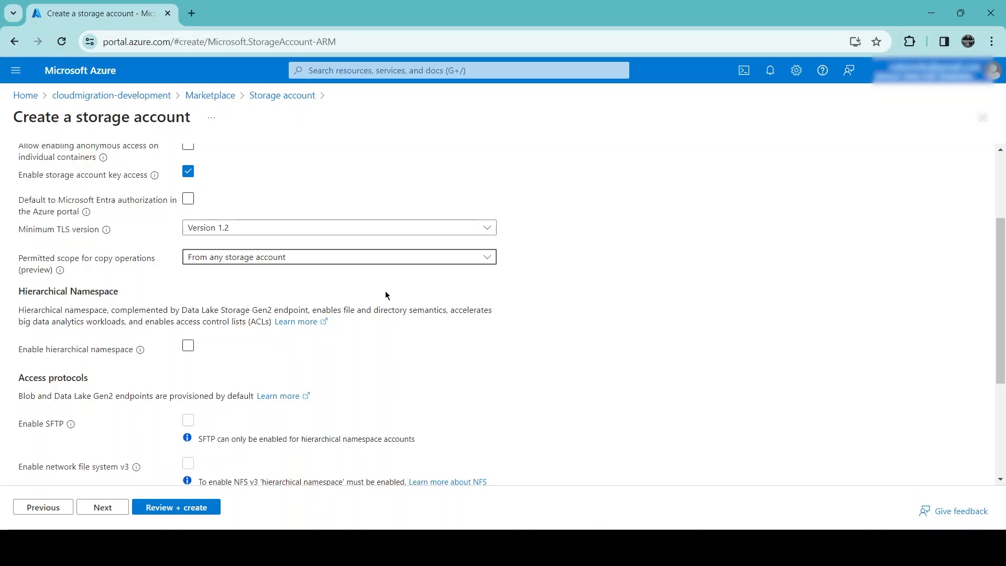
scroll(85, 269, down, 1)
scroll(86, 272, down, 1)
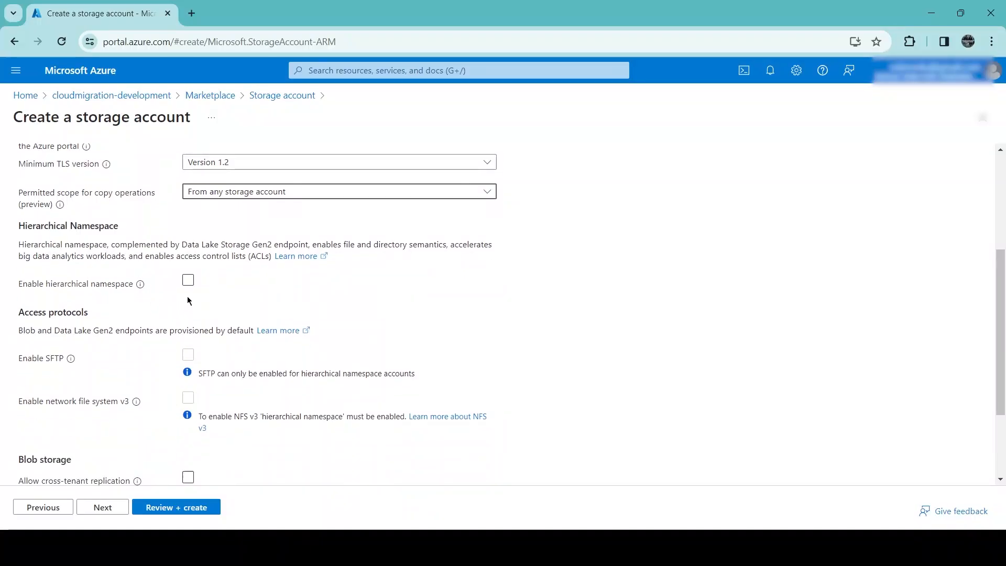
Review the hierarchical namespace, access protocol, permitted copy scope, cross-tenant replication, access tier and large file share settings
click(190, 282)
scroll(139, 275, down, 1)
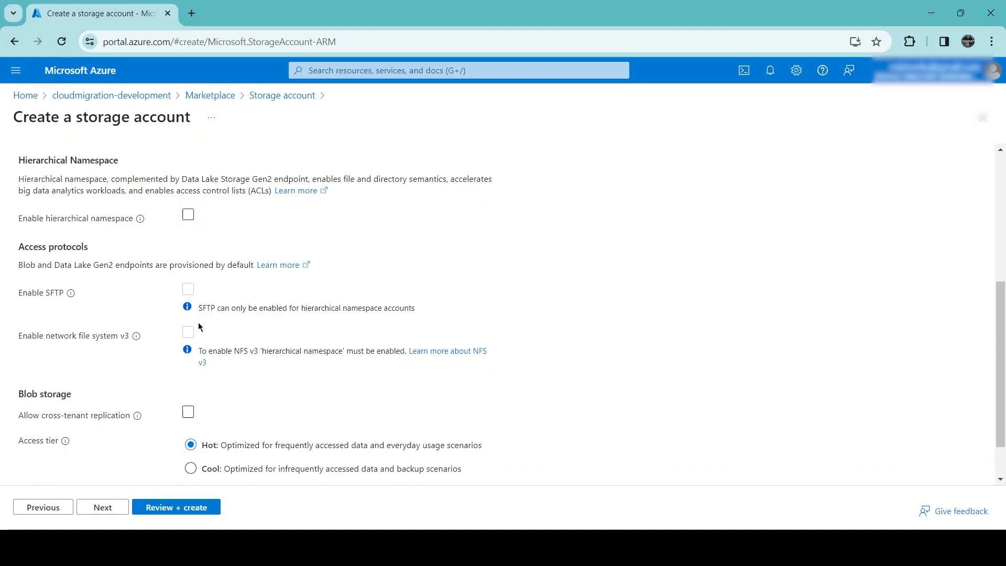
scroll(140, 337, down, 1)
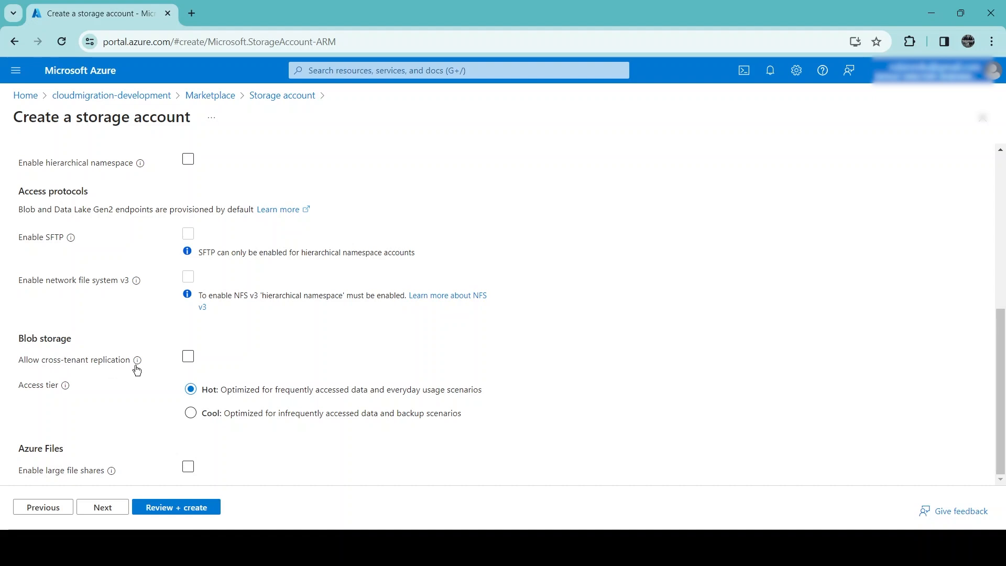
click(190, 360)
scroll(214, 332, up, 4)
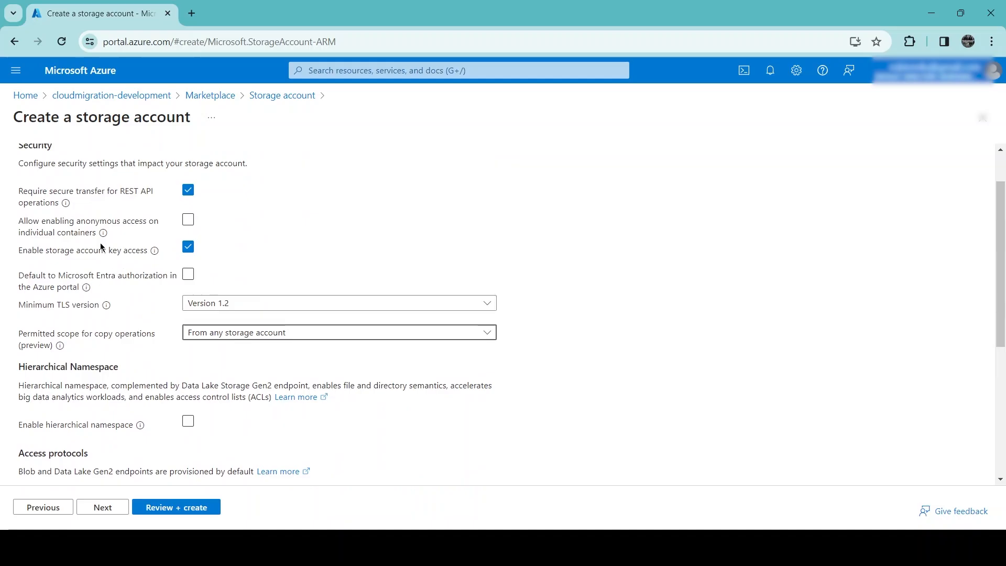
drag(21, 334, 116, 342)
scroll(200, 319, down, 5)
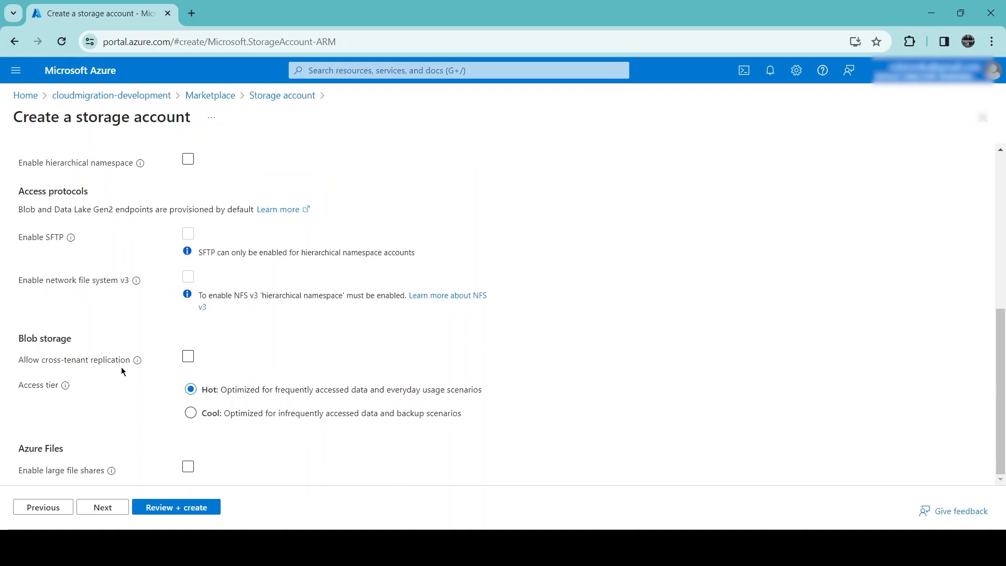
click(189, 359)
click(188, 357)
click(188, 357)
click(187, 467)
scroll(290, 315, up, 6)
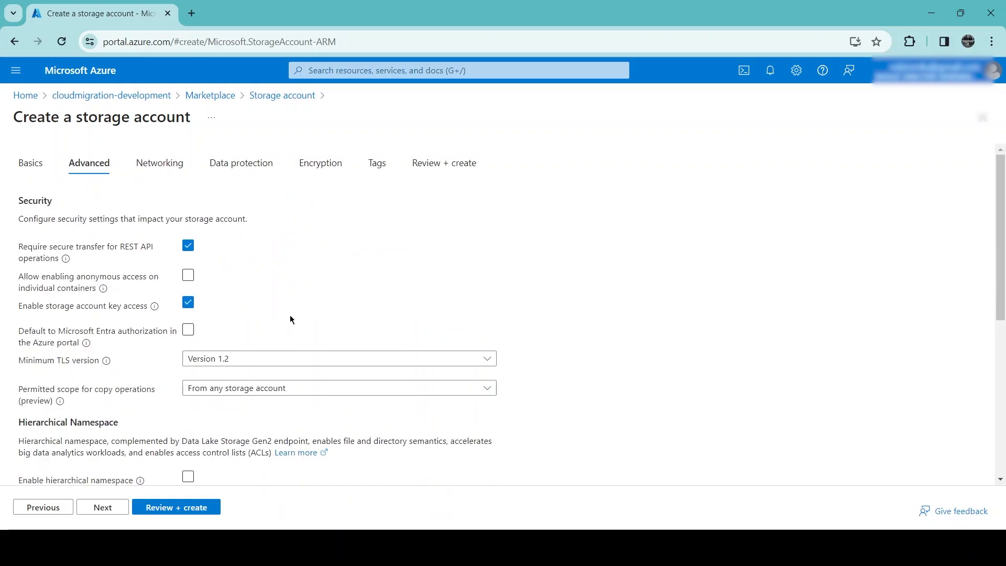
Accept public access from all networks with Microsoft network routing, and proceed to the data protection settings
click(103, 507)
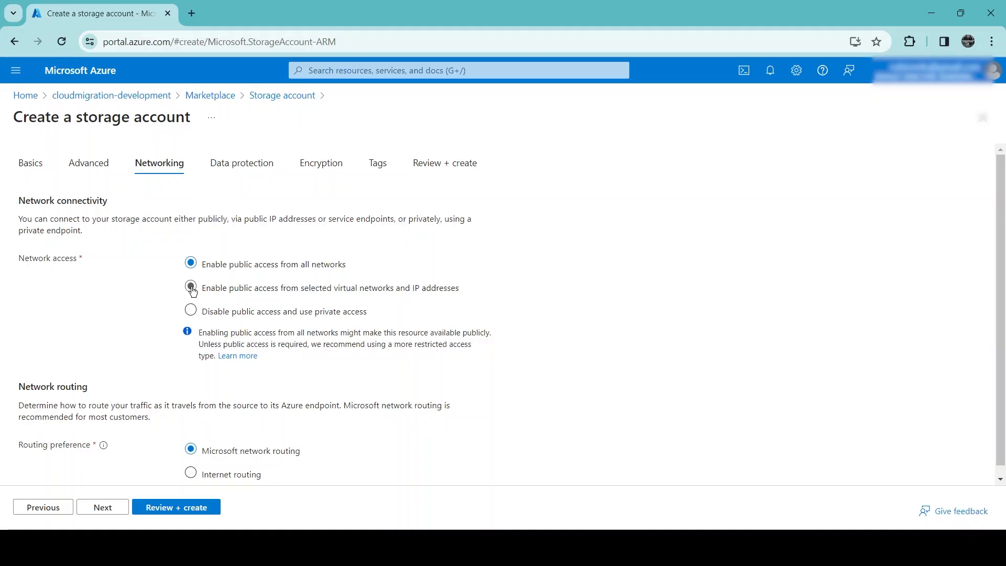
scroll(83, 312, down, 1)
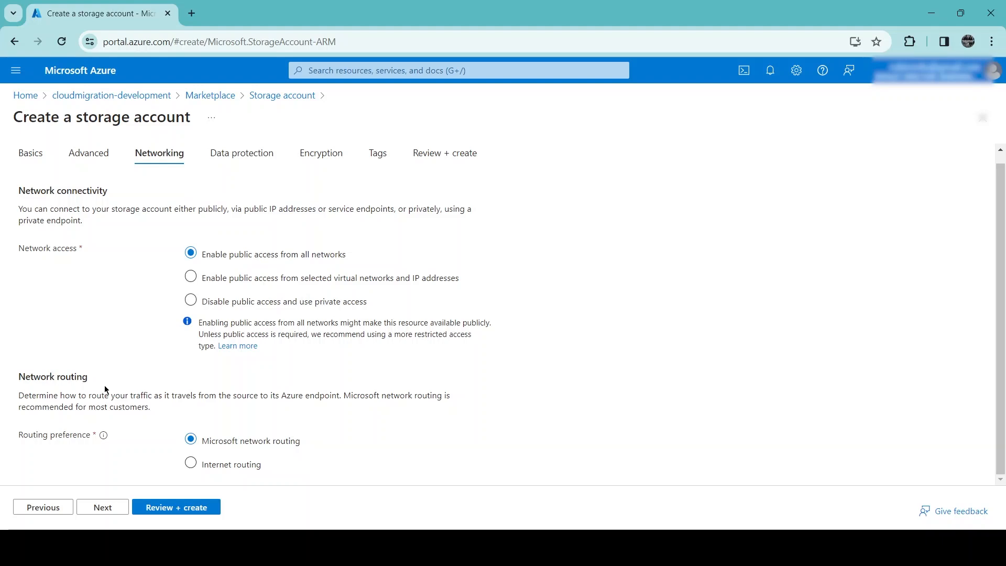
click(105, 512)
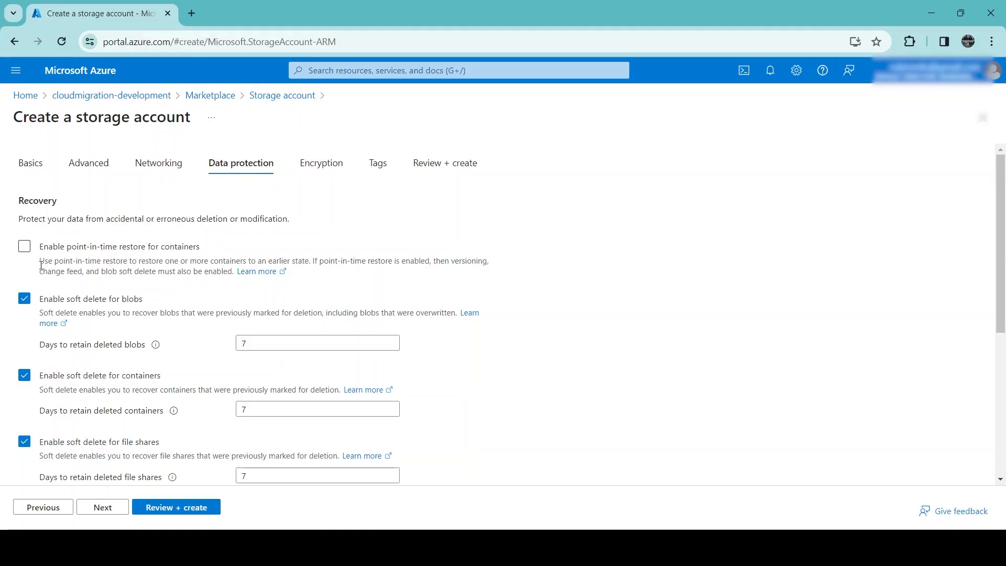
Read the description of point-in-time restore for containers and its requirements
drag(41, 265, 310, 259)
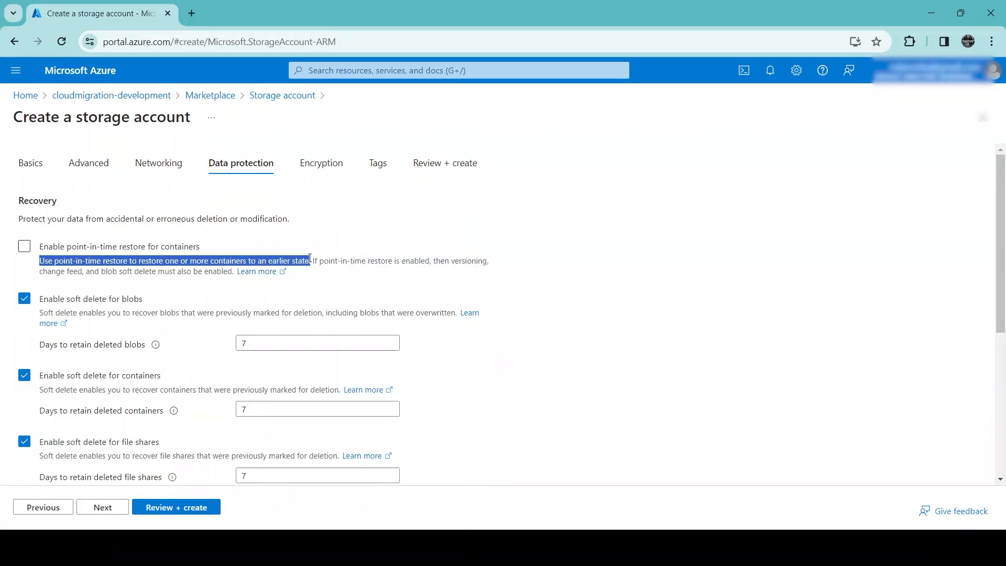
click(345, 279)
drag(314, 259, 506, 266)
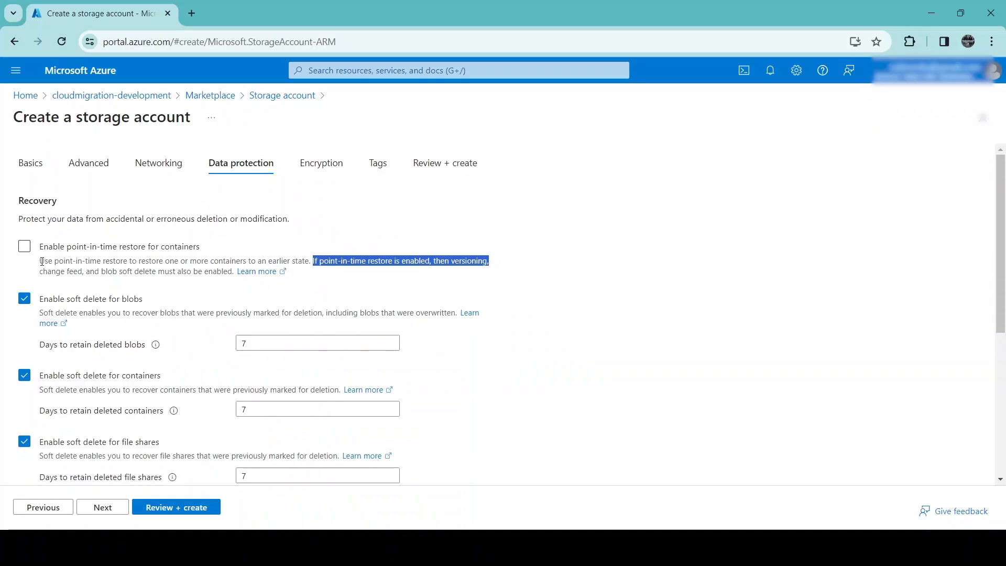
drag(39, 261, 309, 262)
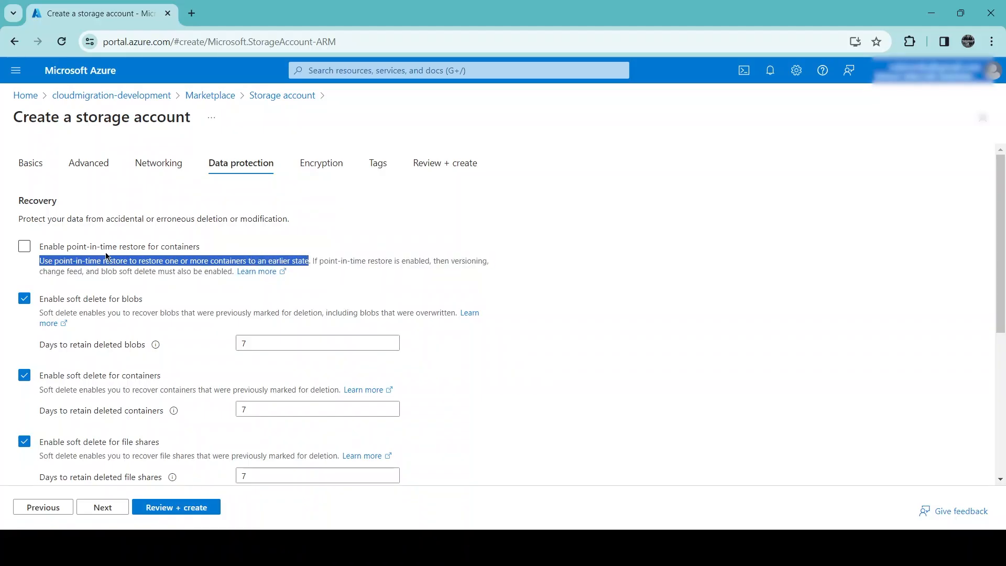
click(188, 265)
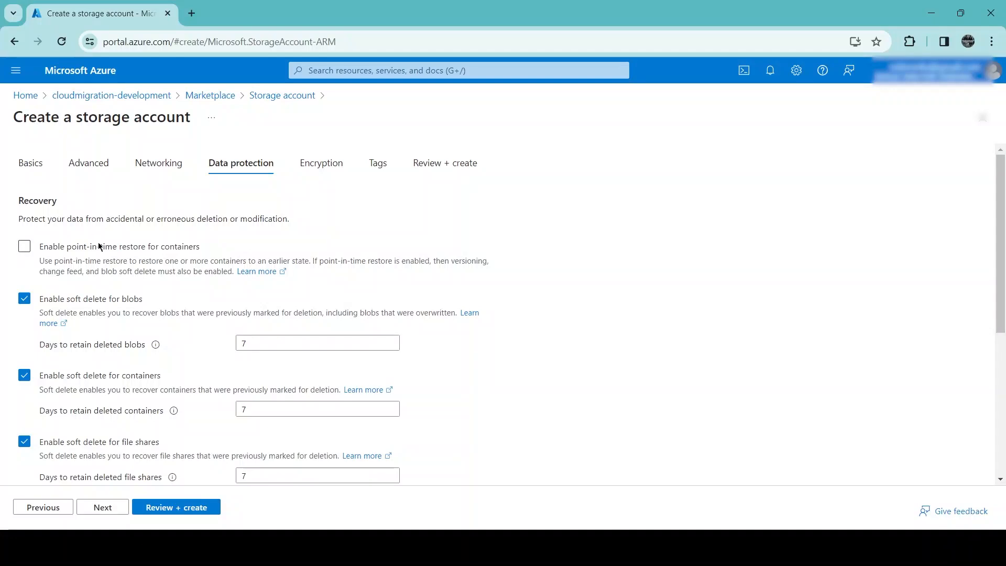
Examine the soft delete options and retention periods for blobs, containers and file shares
scroll(214, 277, down, 1)
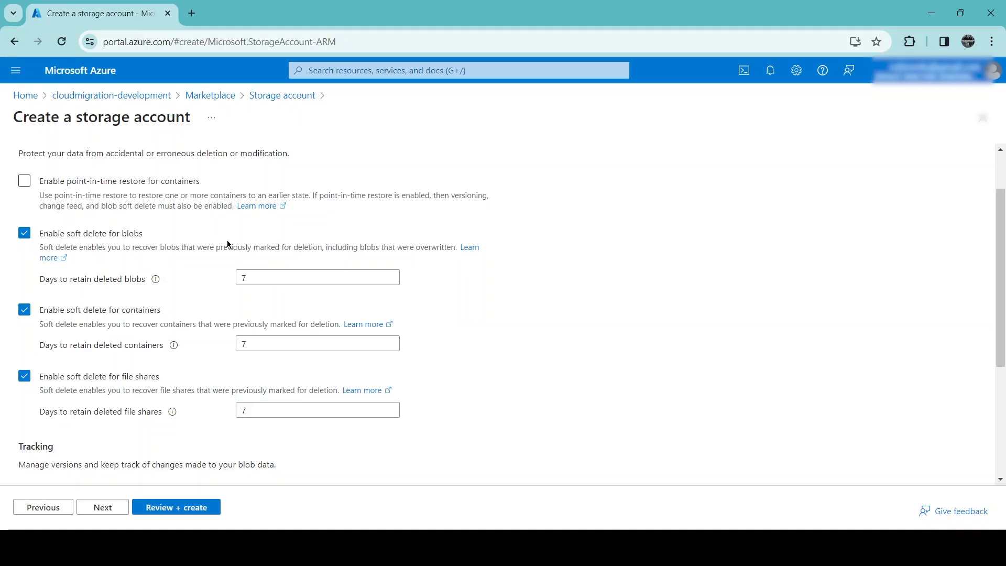
click(254, 281)
drag(254, 282, 225, 285)
scroll(107, 280, down, 1)
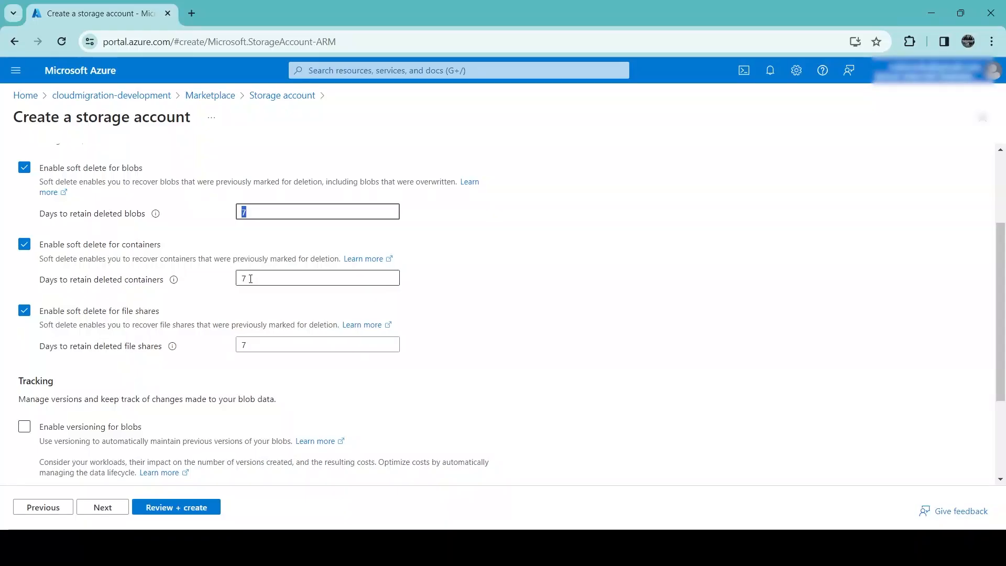
drag(250, 278, 234, 280)
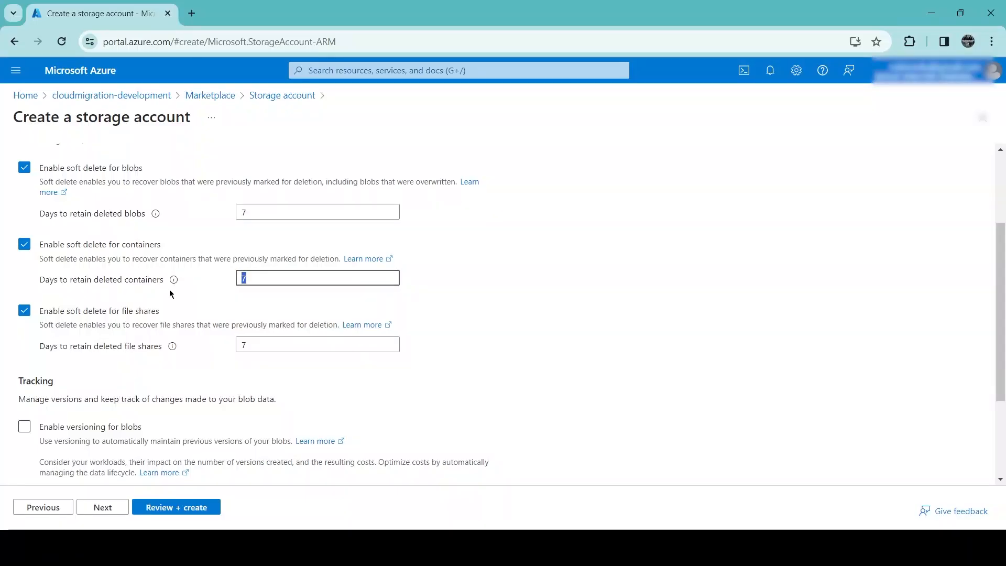
scroll(170, 293, down, 2)
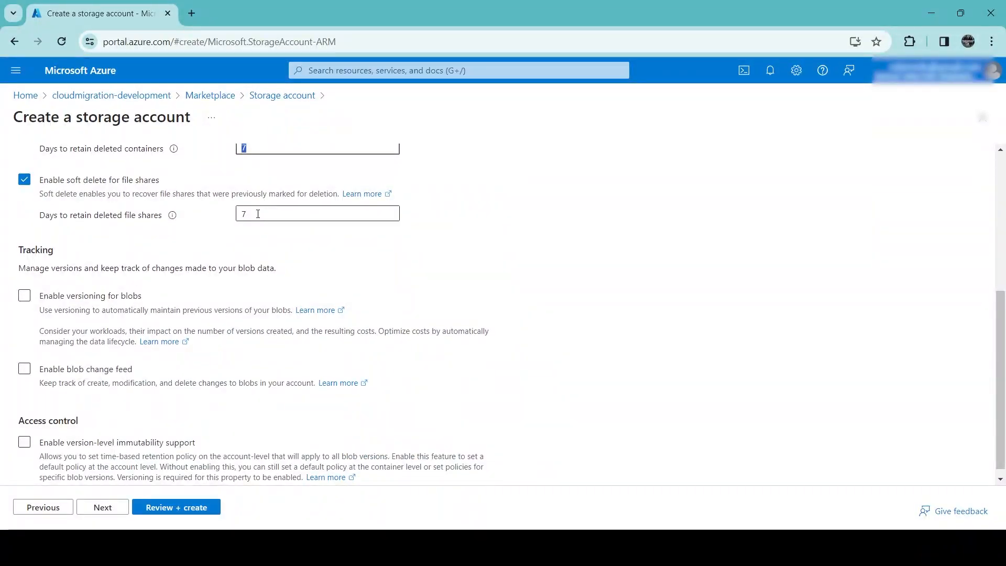
drag(258, 214, 233, 213)
click(259, 243)
scroll(75, 237, up, 1)
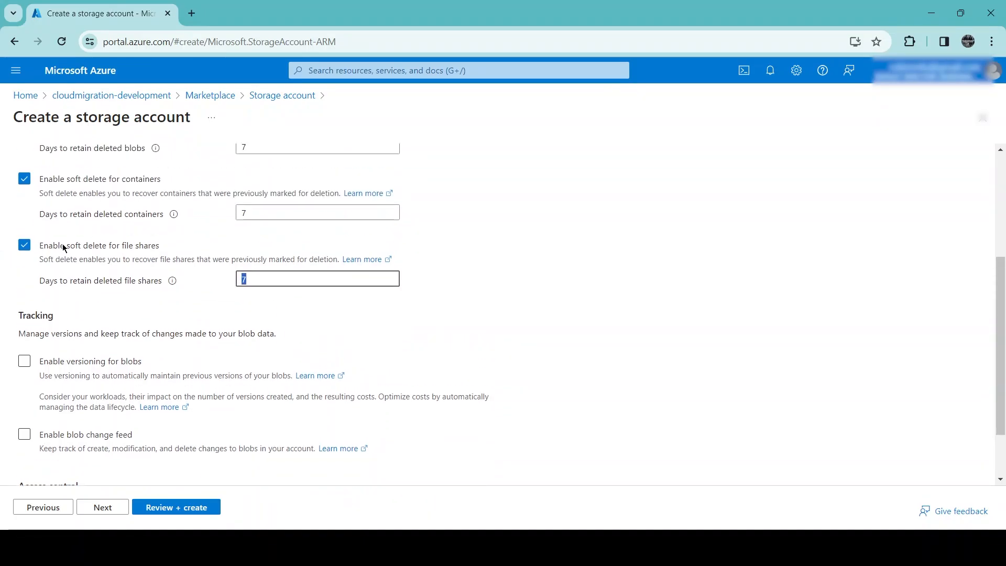
scroll(40, 251, up, 1)
scroll(40, 250, up, 1)
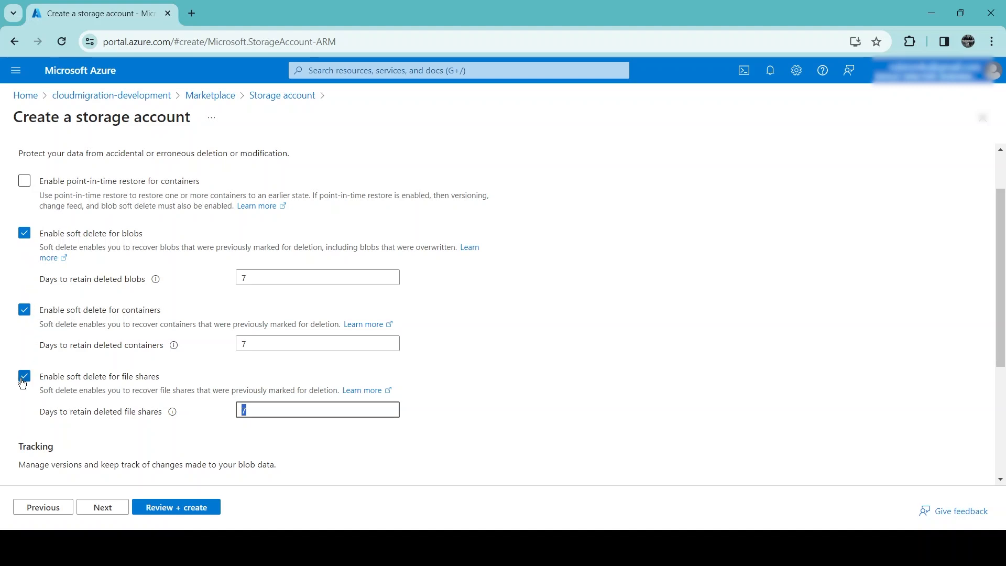
Review the tracking and version-level immutability options, and proceed to the encryption settings
scroll(70, 255, down, 3)
scroll(70, 254, down, 1)
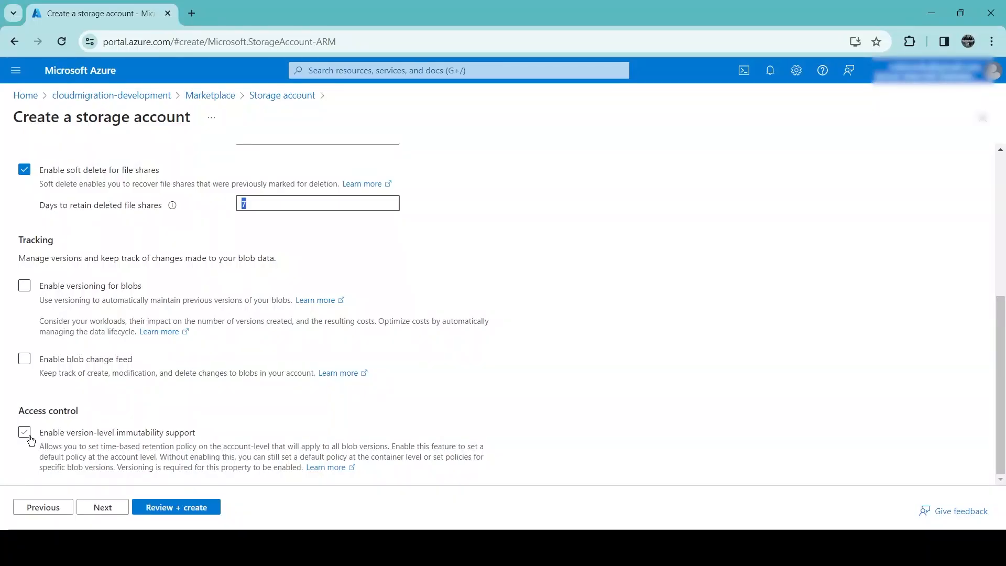
click(244, 296)
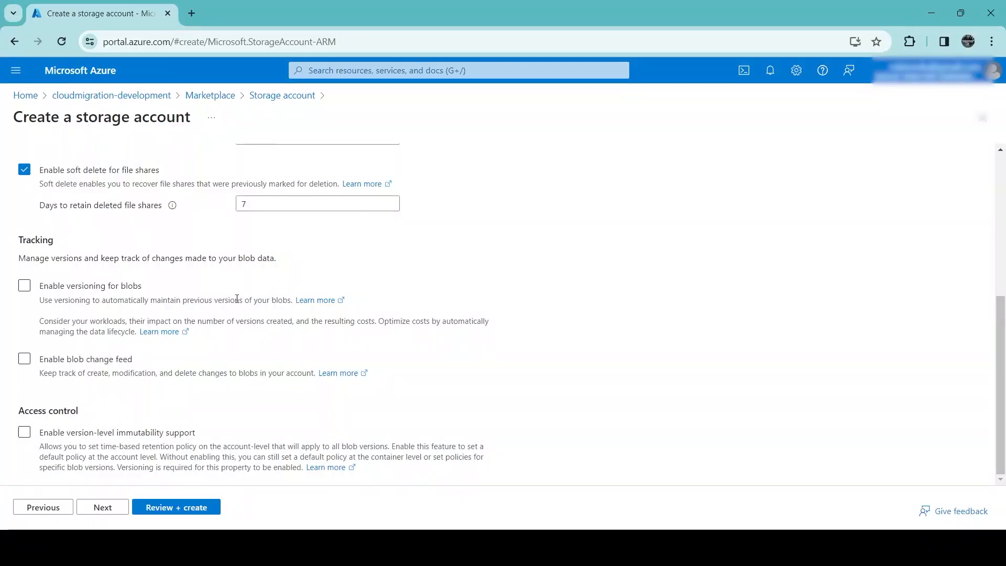
scroll(197, 251, up, 1)
scroll(197, 251, up, 5)
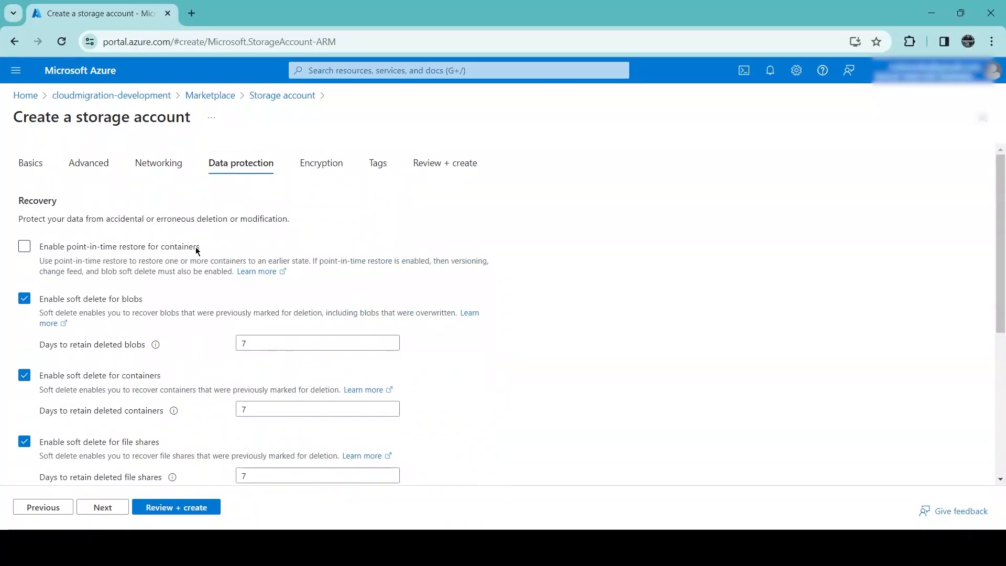
scroll(197, 251, down, 5)
click(99, 514)
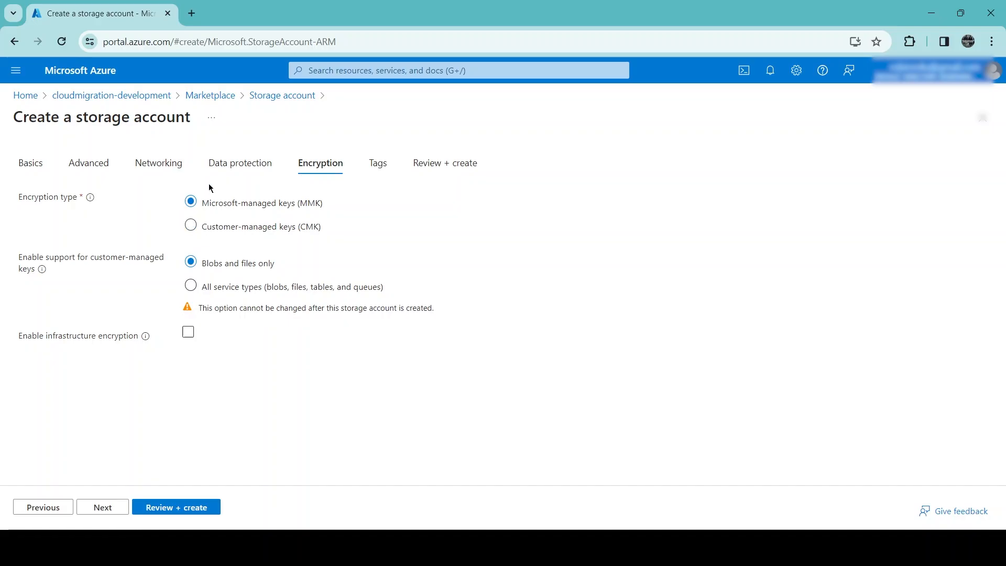
Try customer-managed keys as the encryption type, and switch back to Microsoft-managed keys (MMK)
click(251, 230)
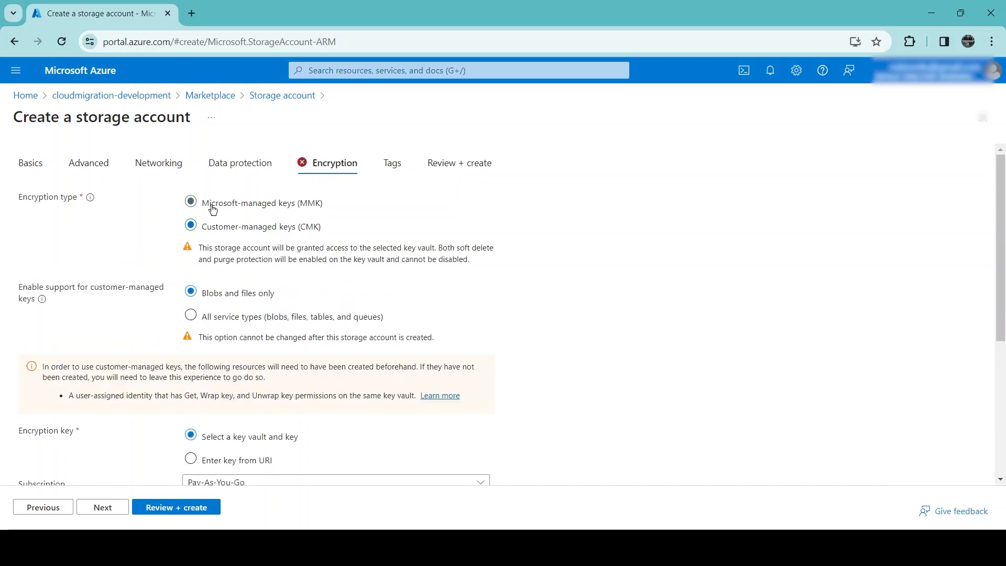
click(195, 208)
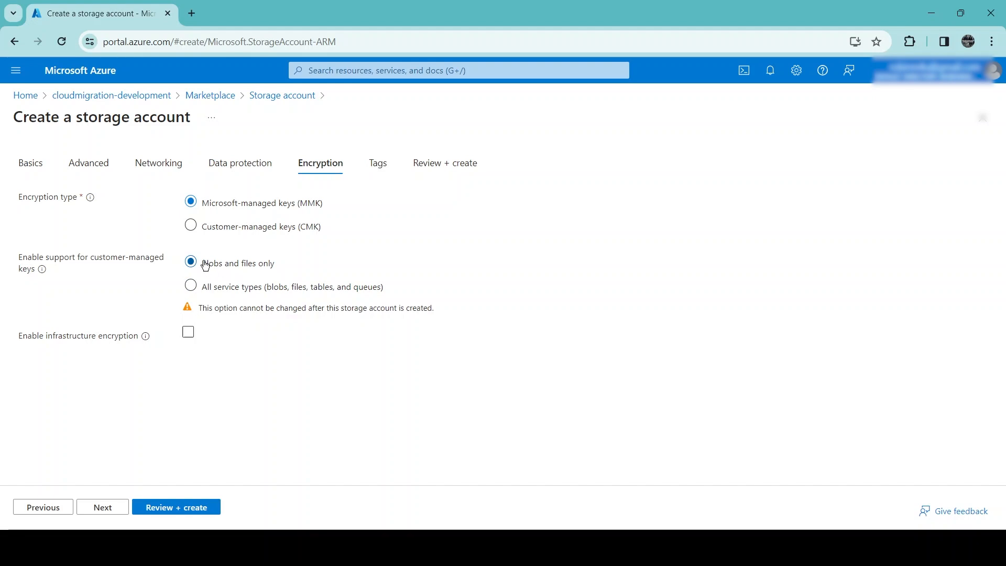
Enable customer-managed key support for all service types (blobs, files, tables, and queues), and check the infrastructure encryption help
click(191, 287)
drag(202, 308, 431, 307)
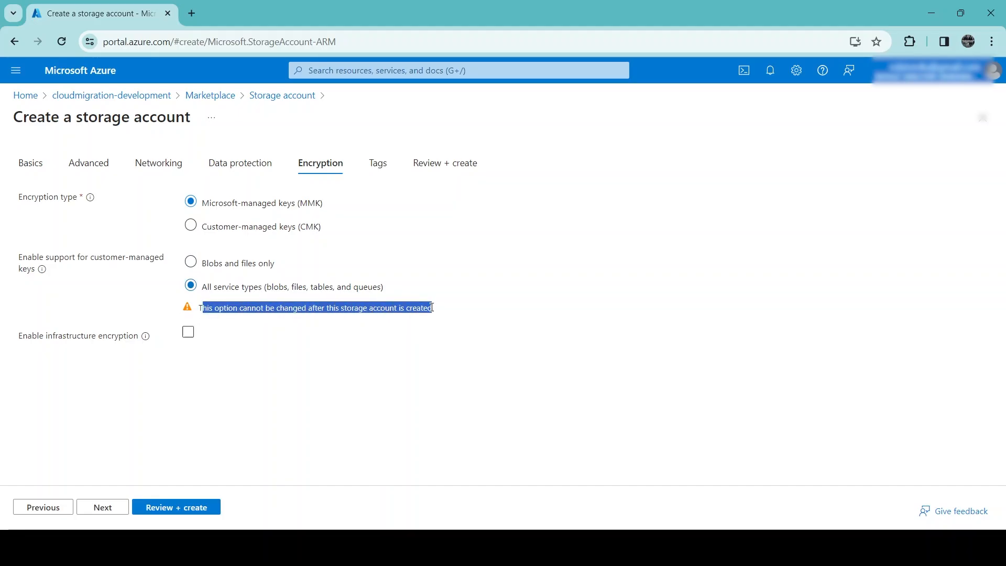
click(337, 350)
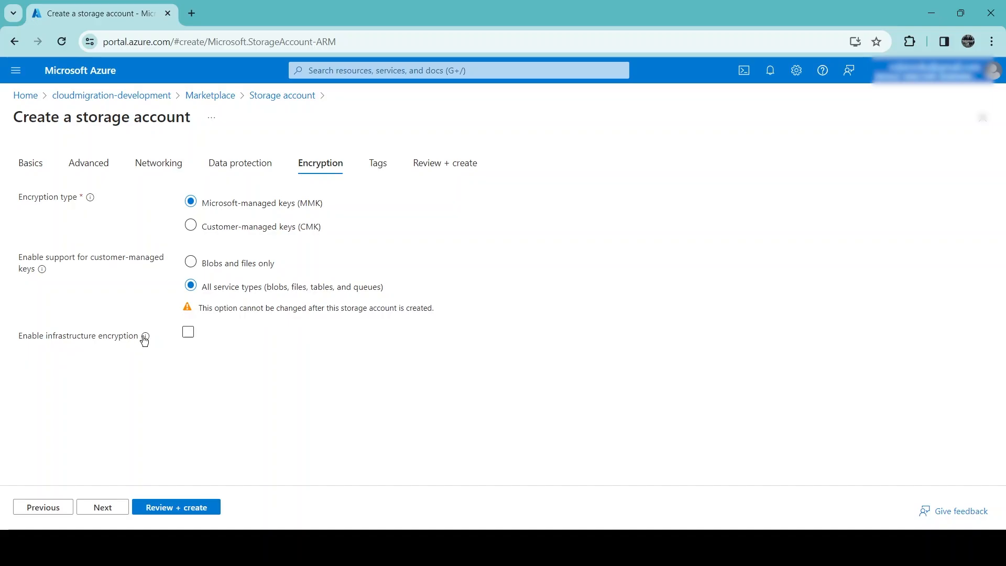
mouse_move(146, 338)
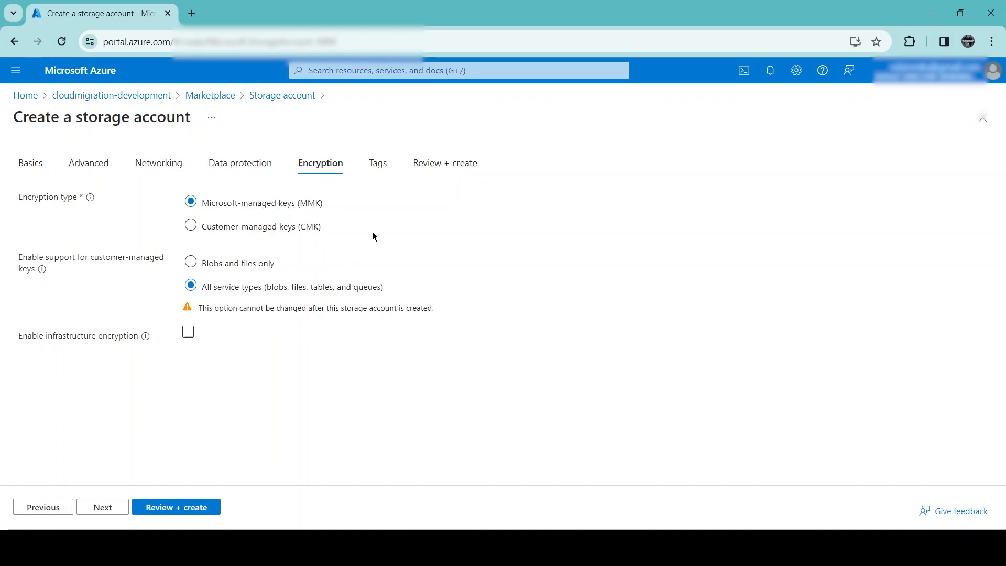
Proceed to the tags and add an Environment tag with the value Development
click(99, 505)
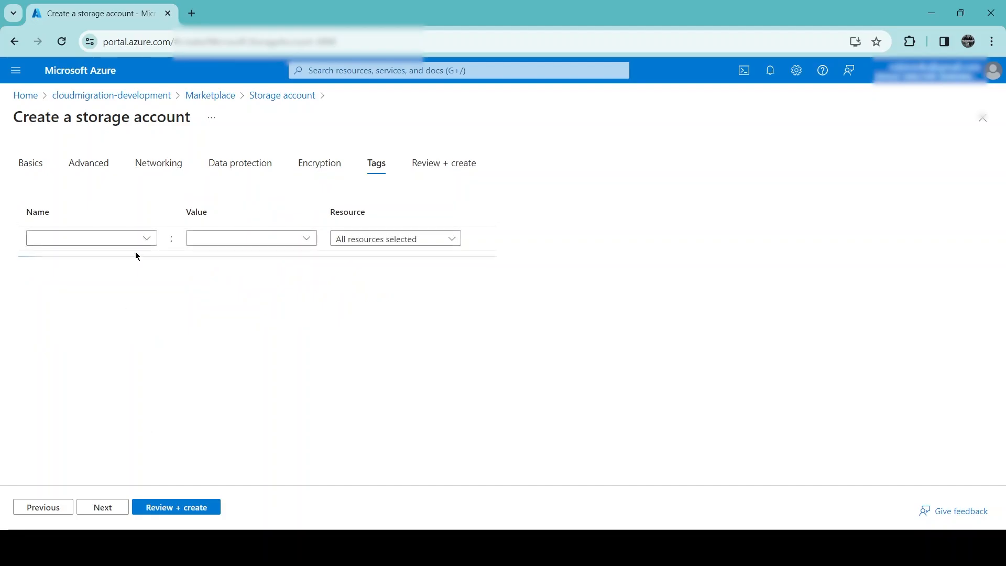
click(130, 233)
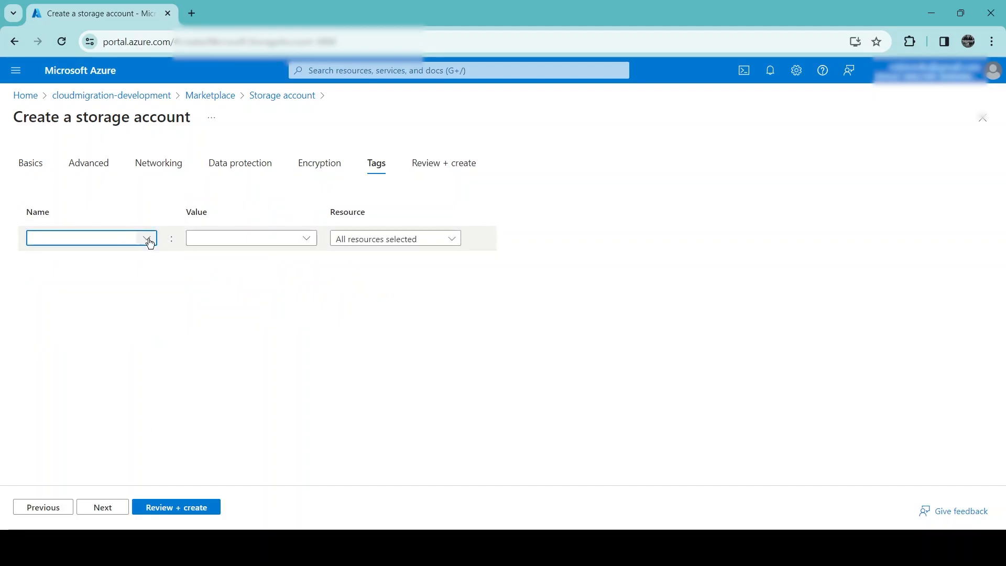
click(146, 239)
click(47, 308)
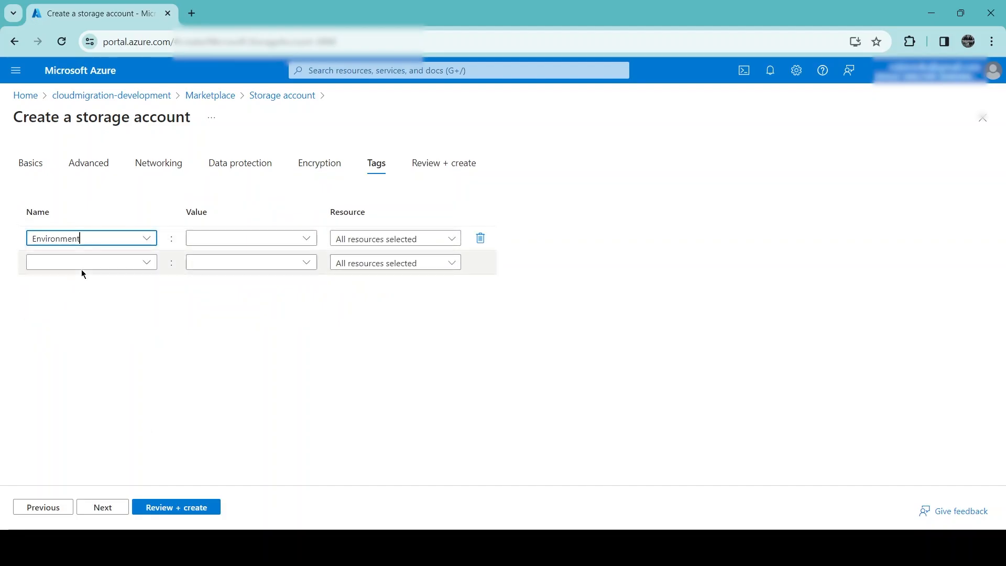
click(308, 240)
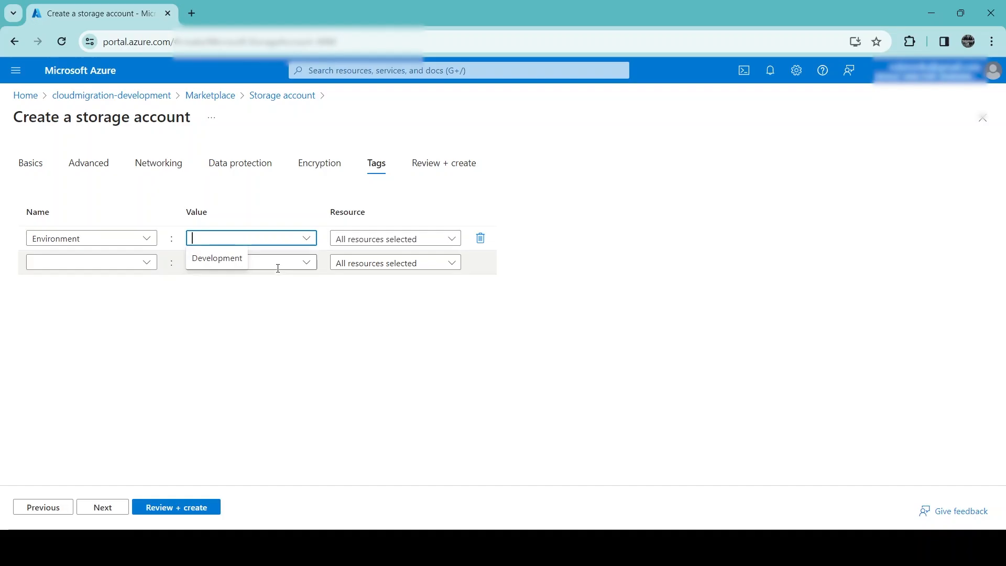
click(218, 260)
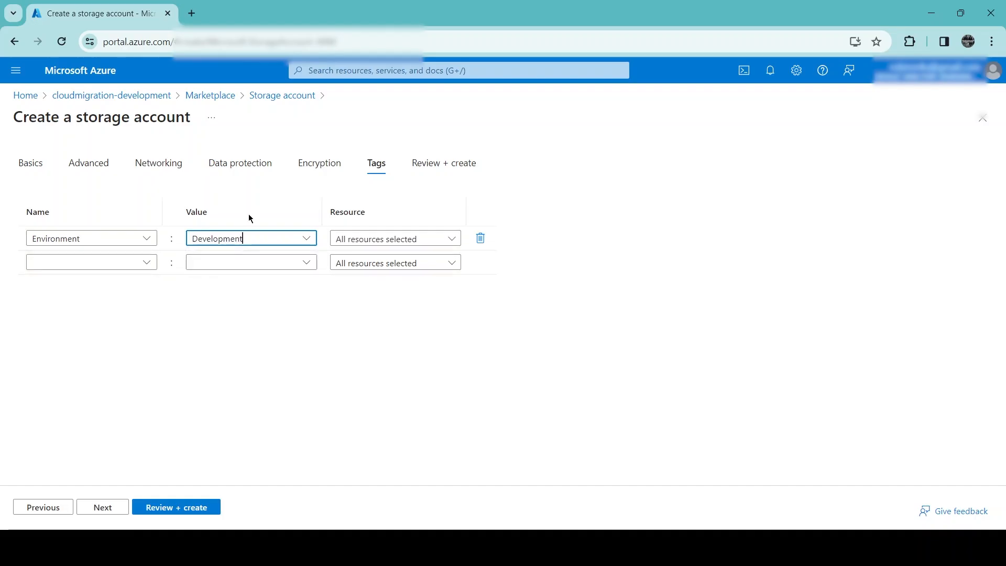
click(372, 372)
Proceed to the final review and check the summary of the storage account's configuration
click(104, 508)
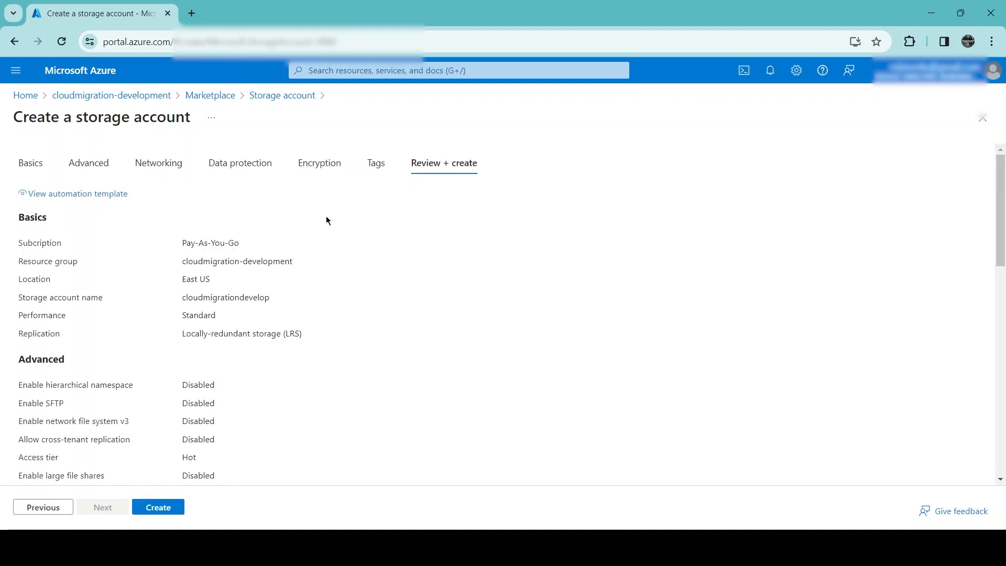
scroll(285, 260, down, 12)
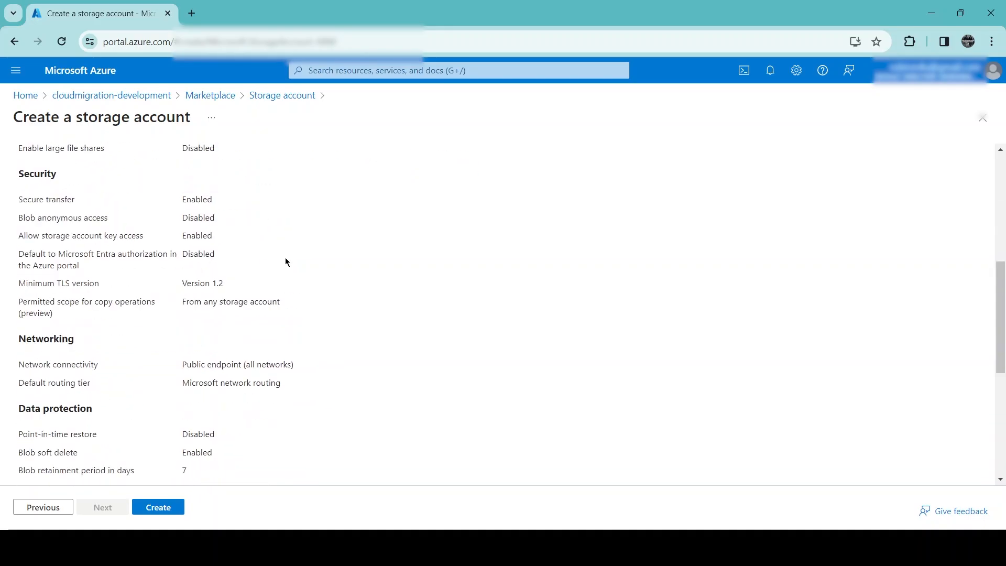
scroll(241, 327, up, 12)
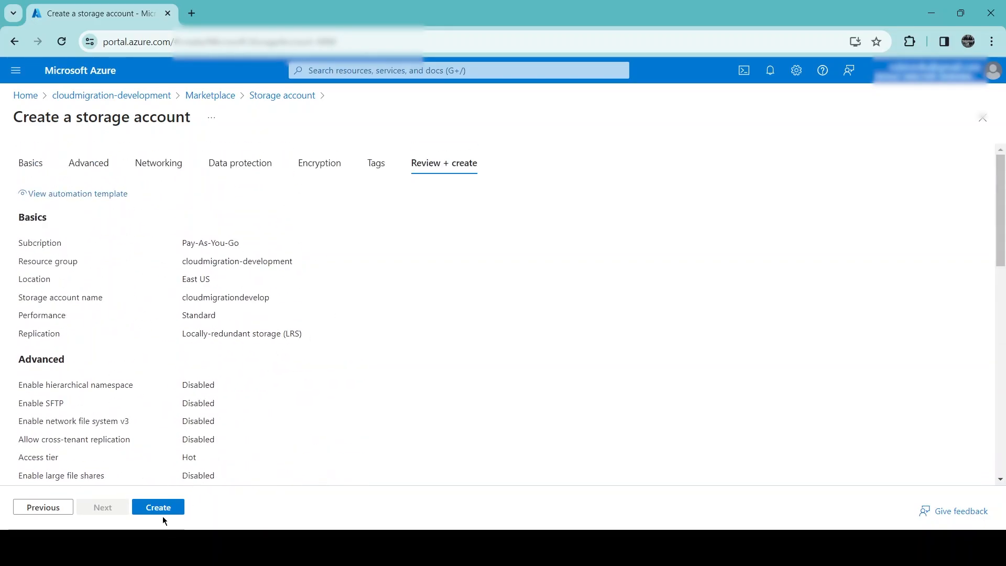
Create the storage account from the reviewed settings, and open the containers list of the deployed cloudmigrationdevelop resource
click(158, 507)
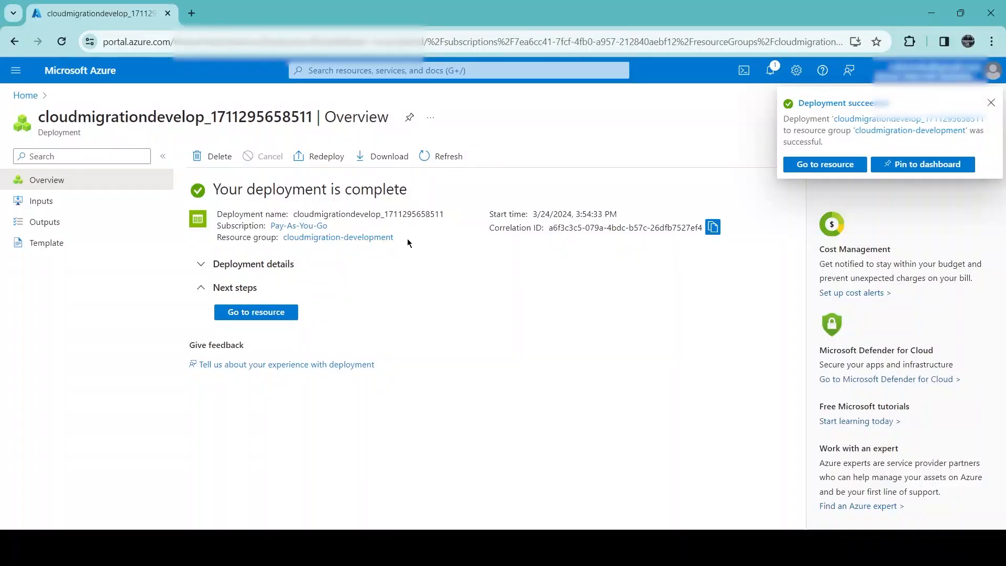
click(259, 320)
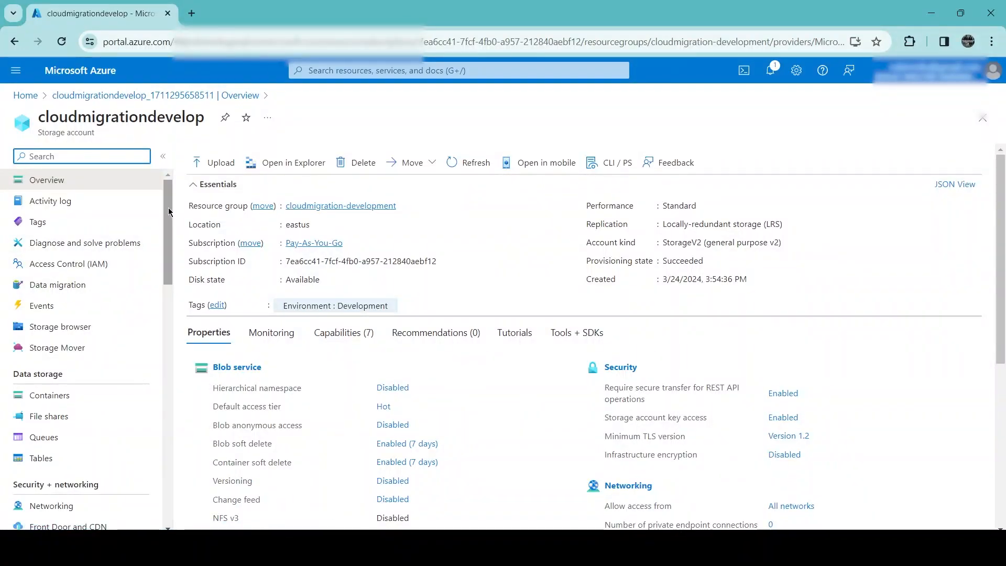
drag(169, 211, 174, 235)
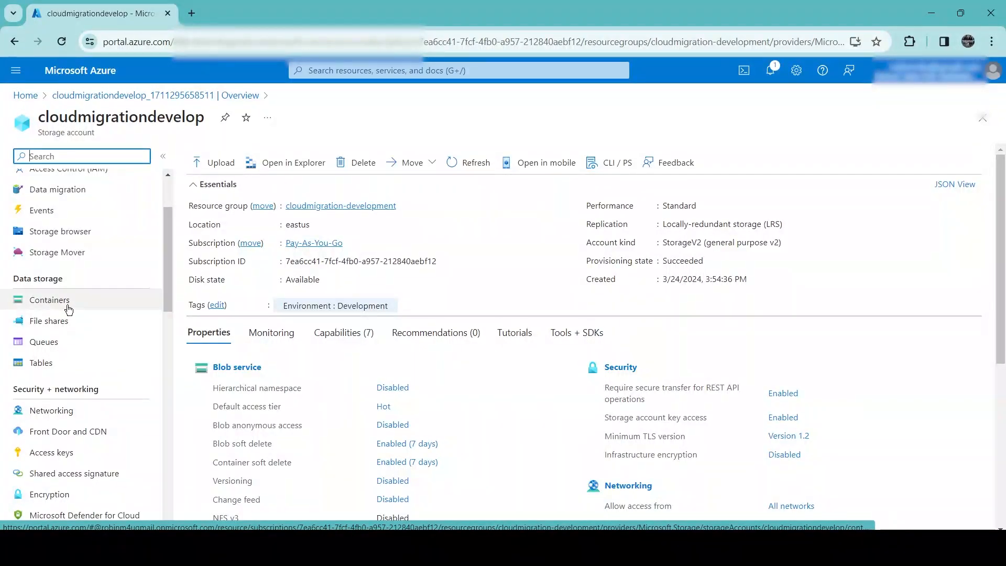
click(68, 308)
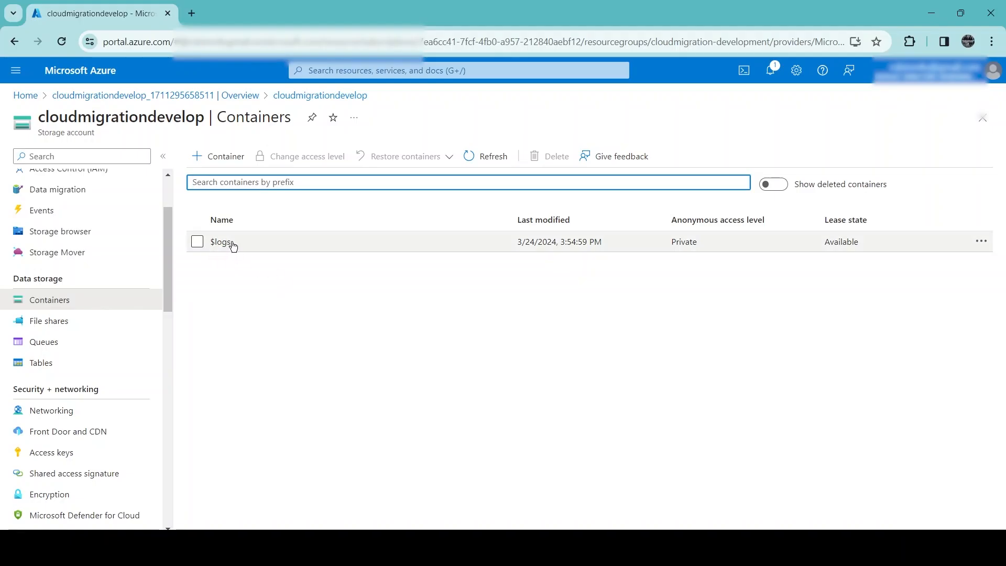
scroll(168, 269, up, 1)
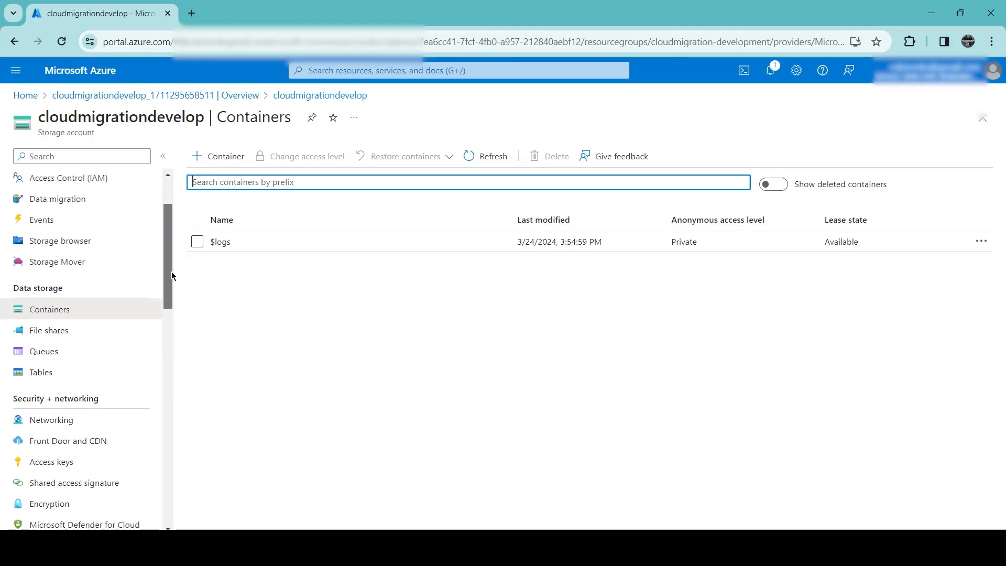
scroll(172, 275, down, 1)
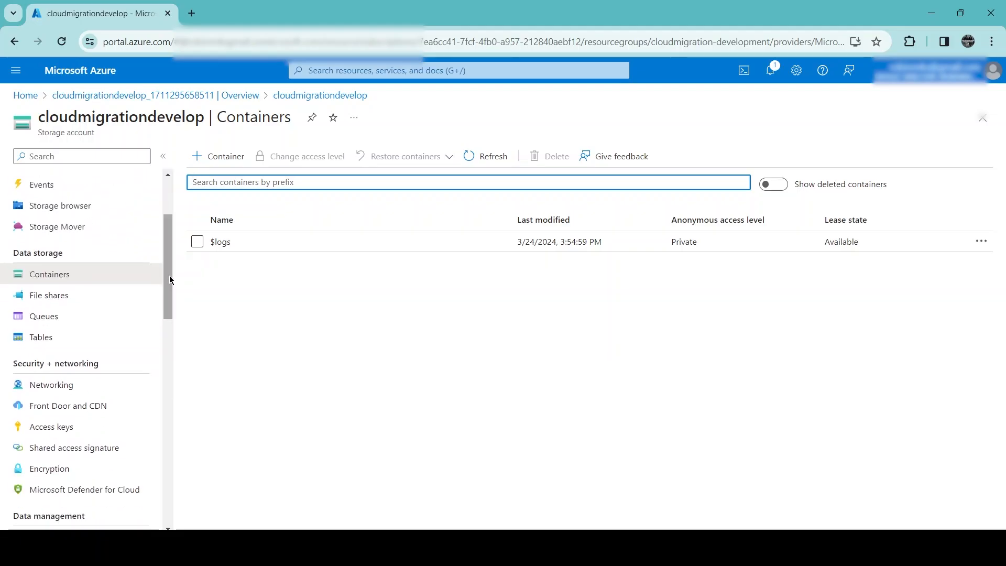
Create a private container named test in the storage account, checking its advanced options without changing them
click(224, 157)
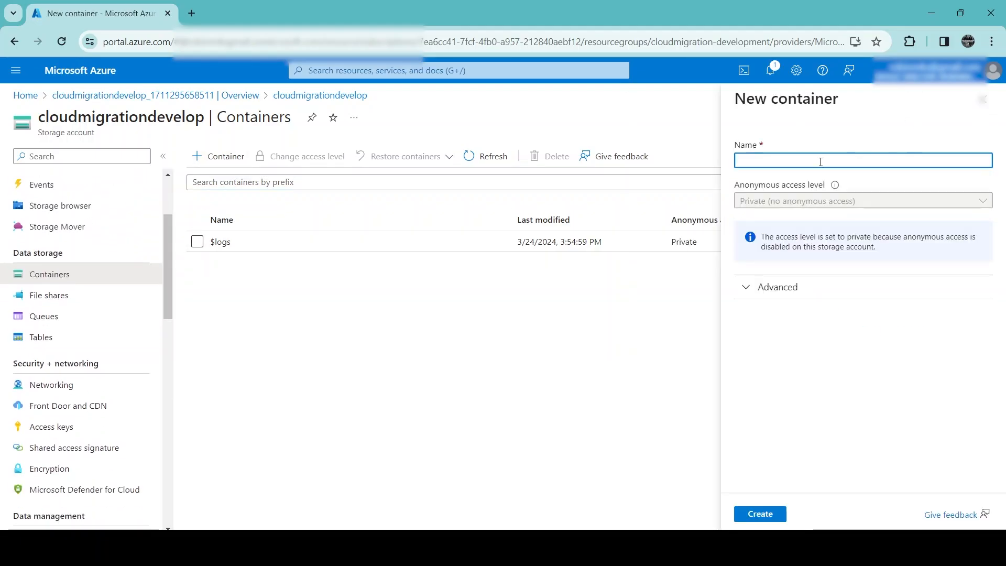
text(test)
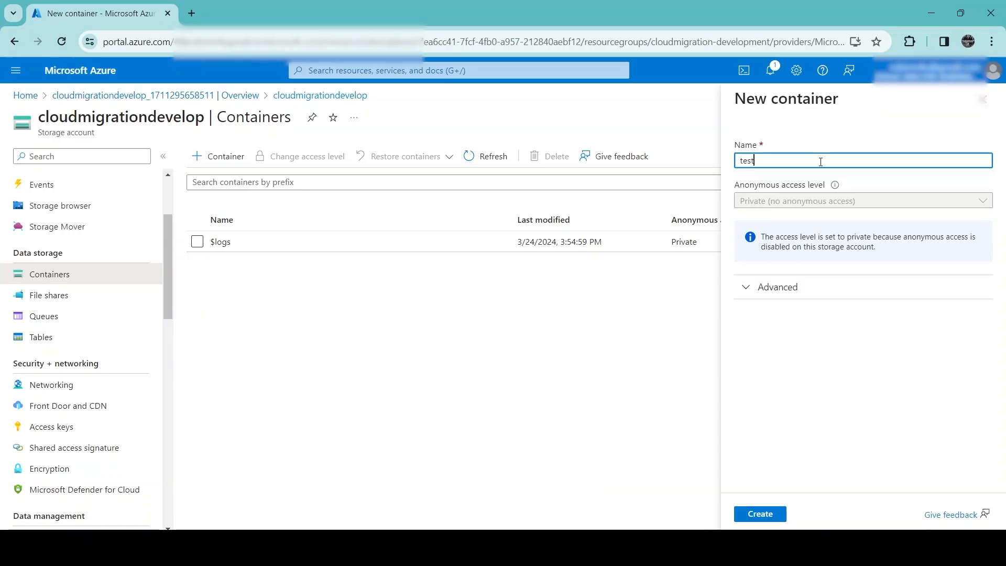
click(827, 357)
click(750, 296)
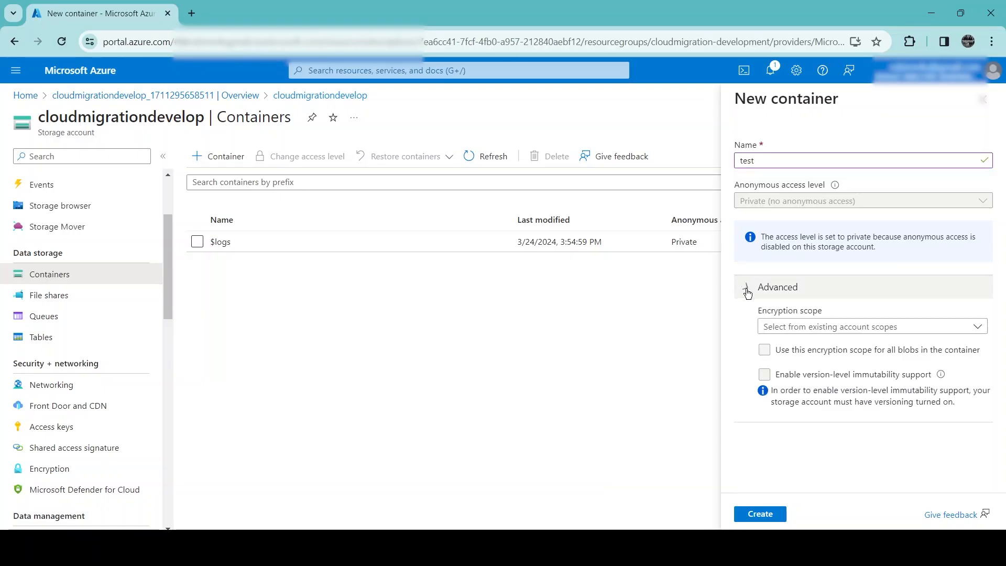
click(747, 287)
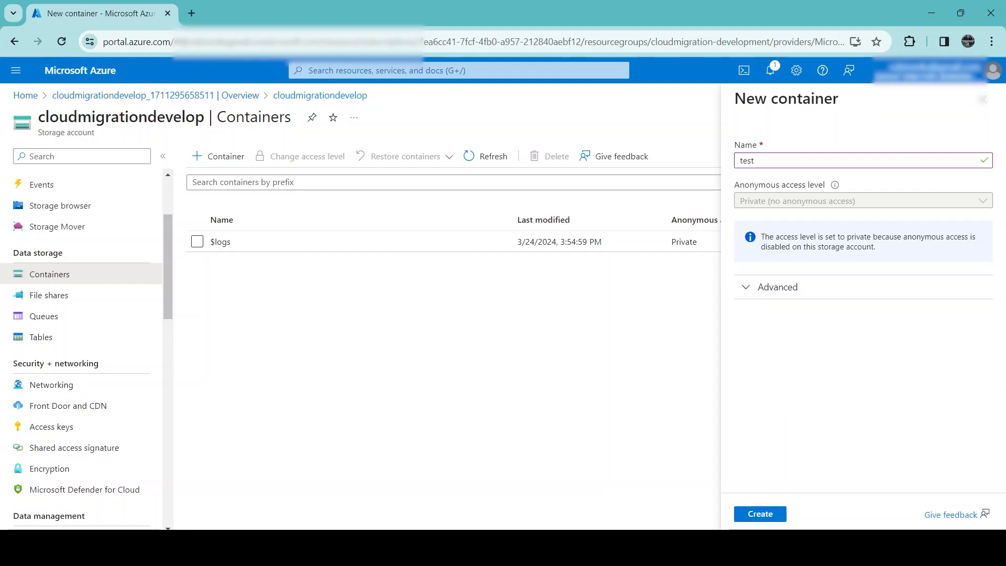
click(773, 516)
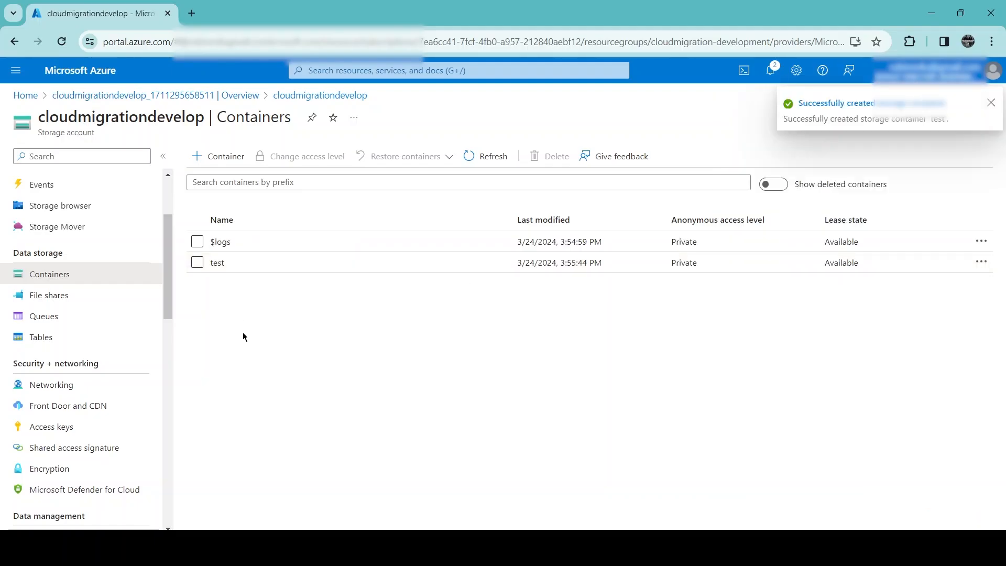
Open the test container and look at its blob upload form, closing it without uploading a file
click(225, 264)
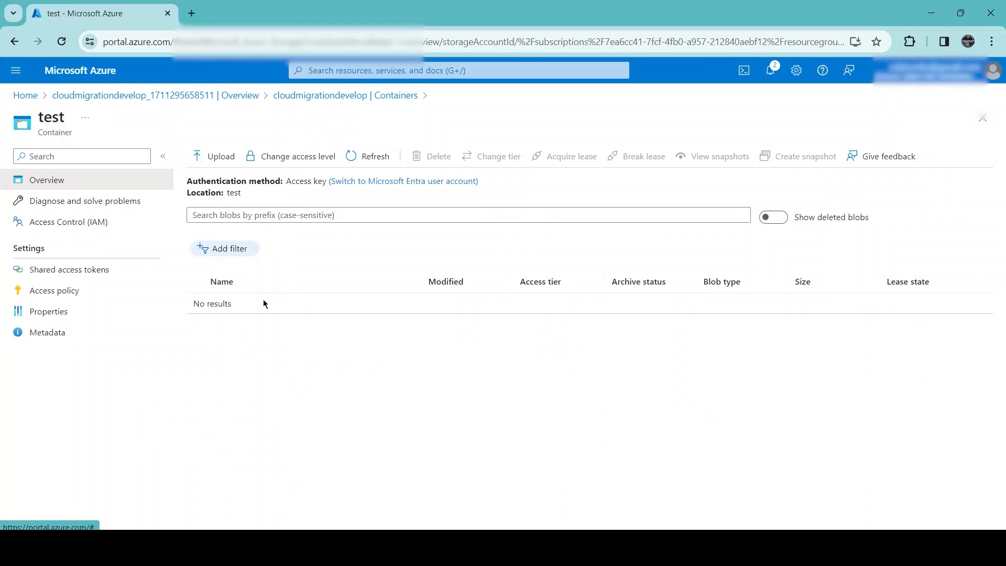
click(215, 157)
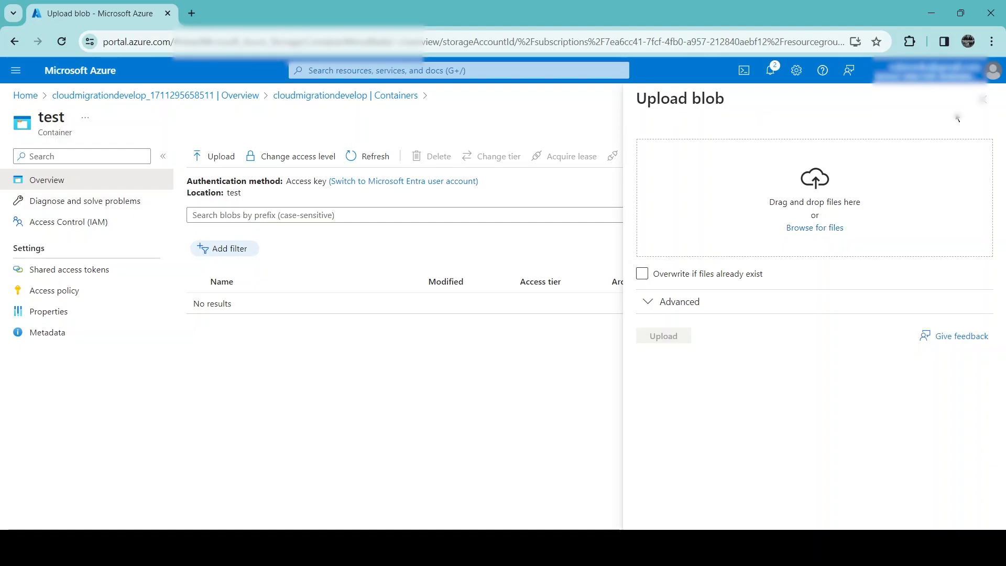
click(982, 99)
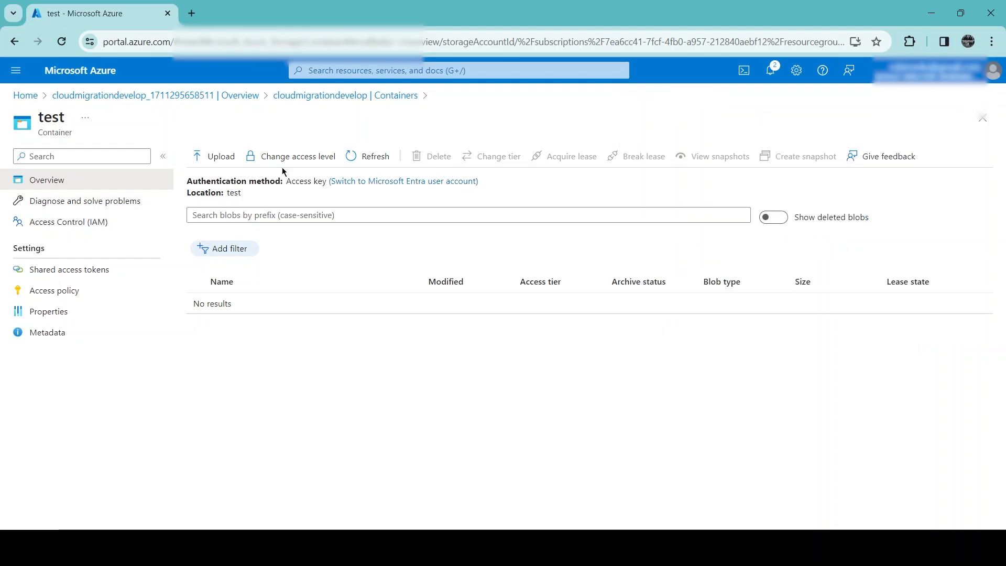
Return to the cloudmigrationdevelop storage account through its deployment overview and review its containers list
click(226, 100)
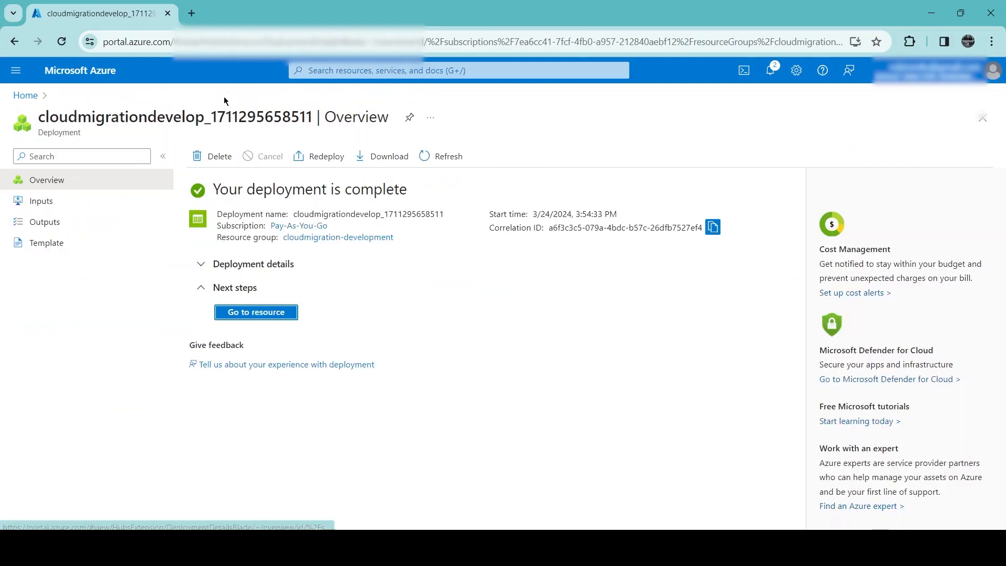
click(275, 321)
click(71, 402)
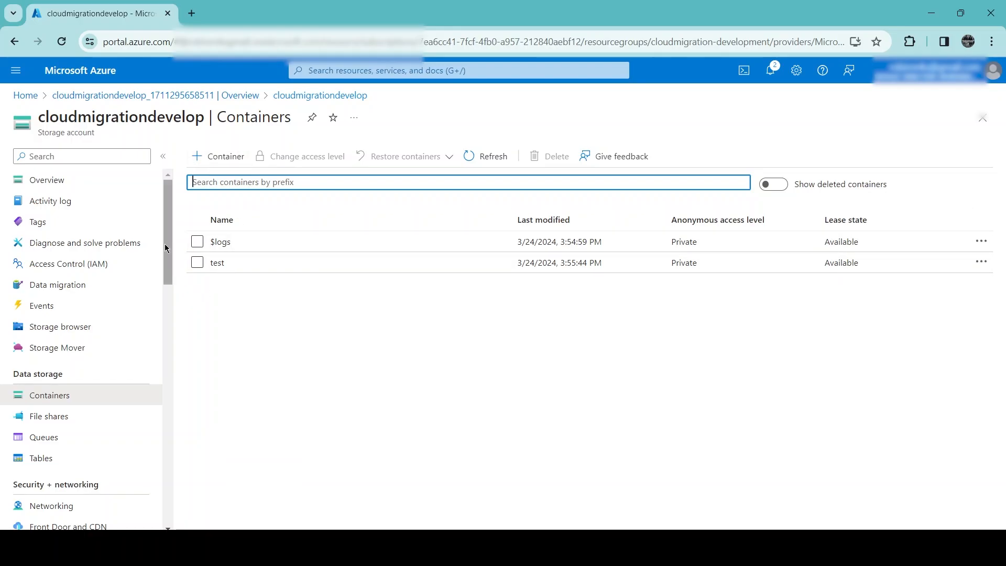
drag(165, 248, 166, 268)
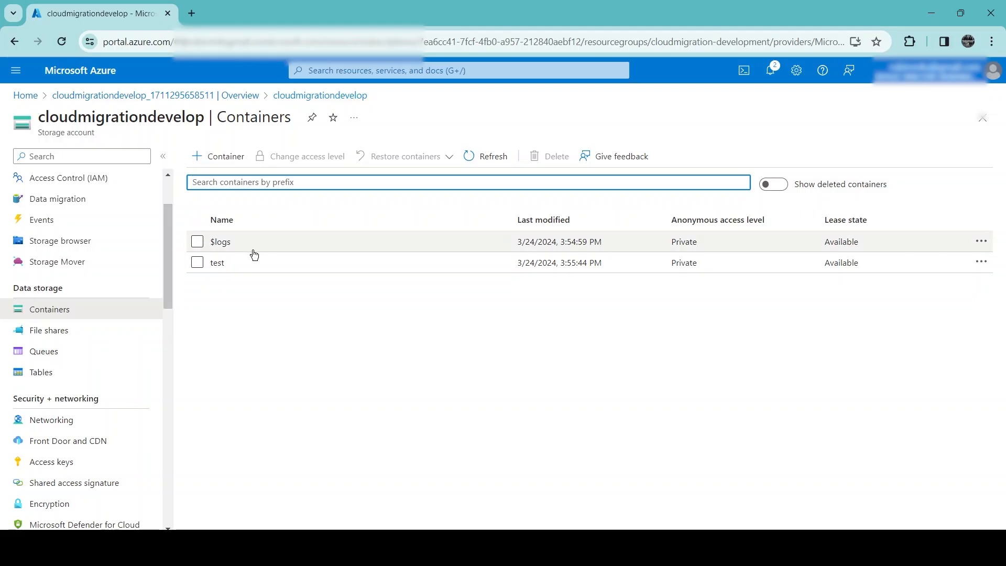
drag(168, 252, 168, 228)
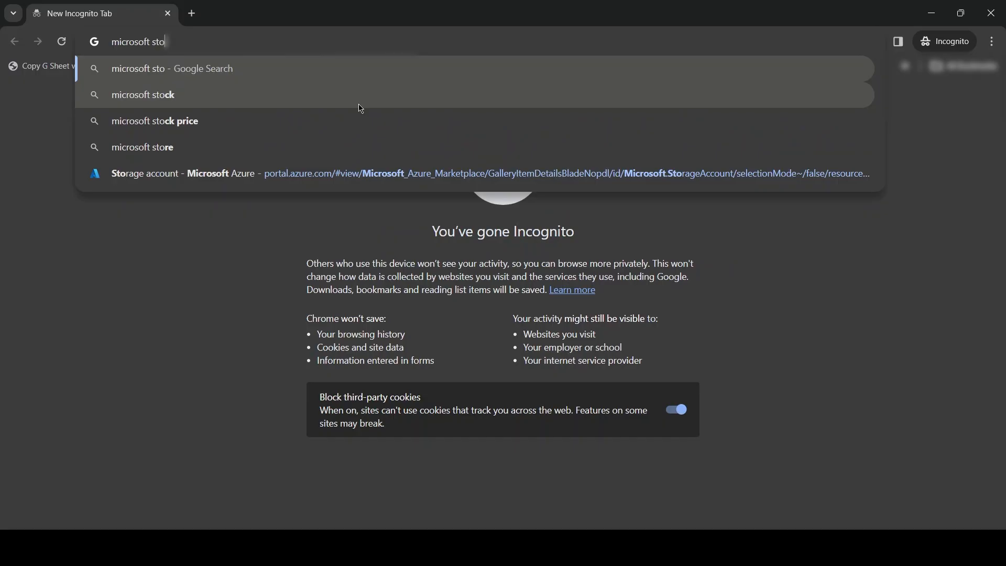
Search the web for "microsoft storage explorer", rejecting Google's cookies, and open Microsoft's Azure Storage Explorer download page
text(rage)
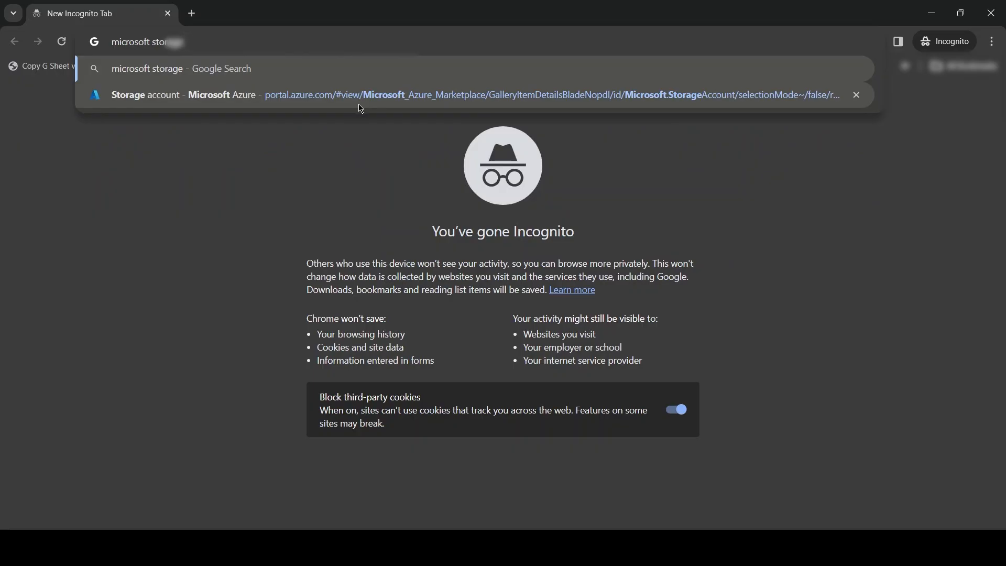
text( explorer)
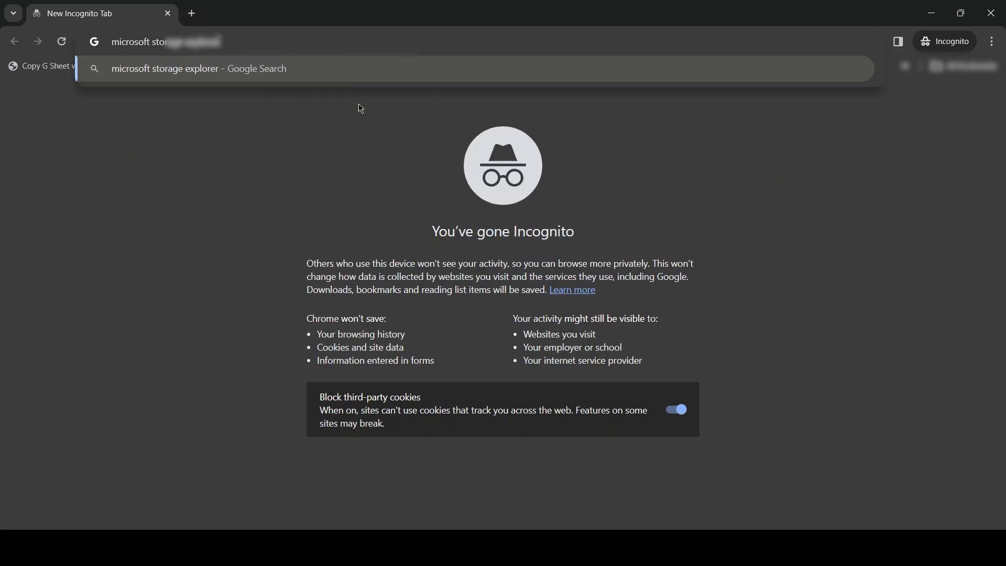
key(Return)
scroll(466, 463, down, 1)
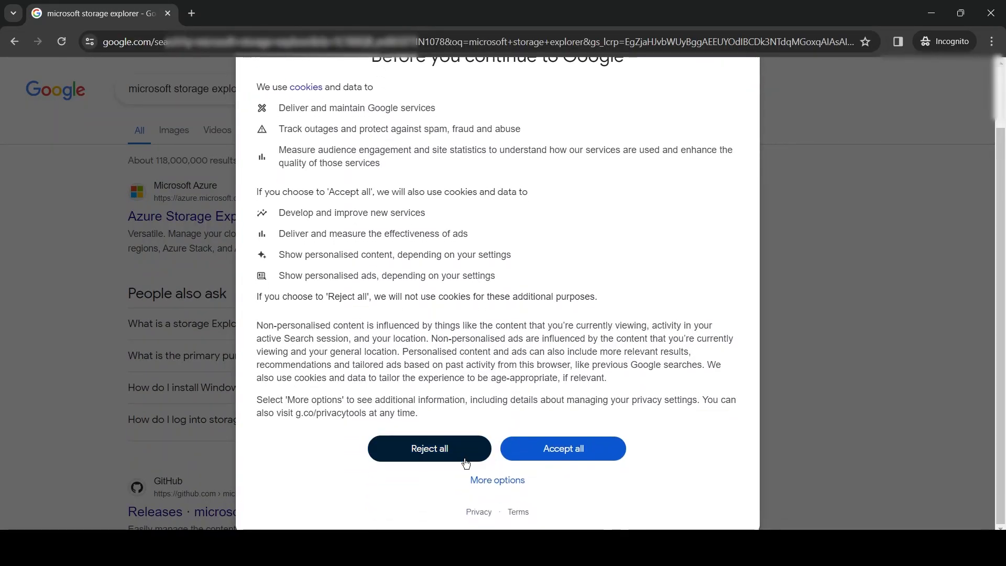
click(465, 463)
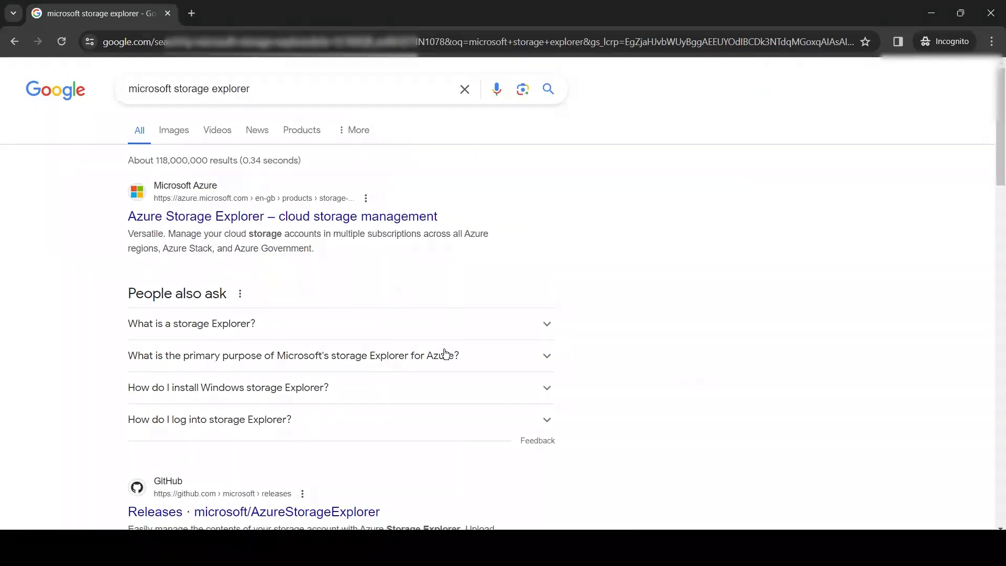
click(160, 227)
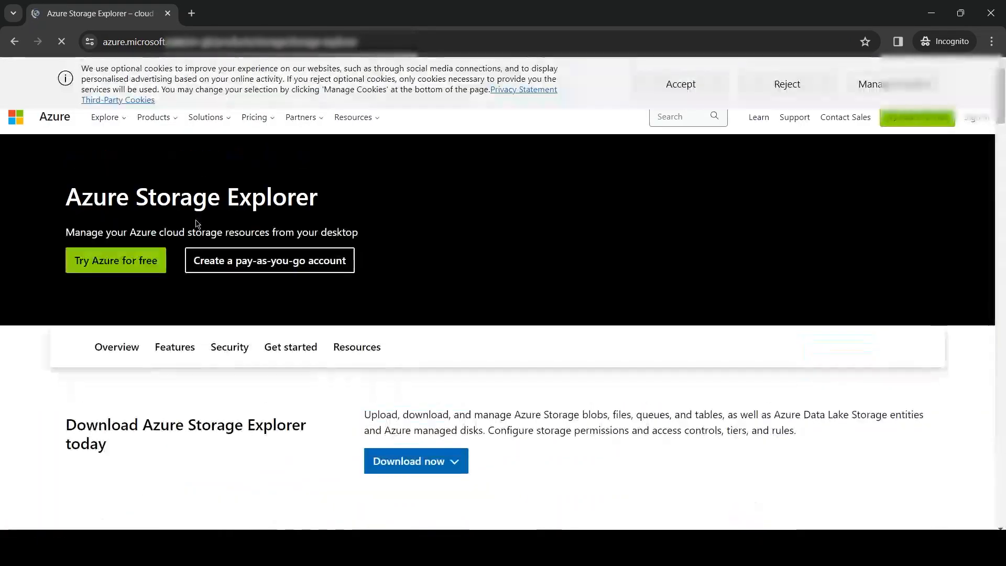
scroll(314, 262, down, 2)
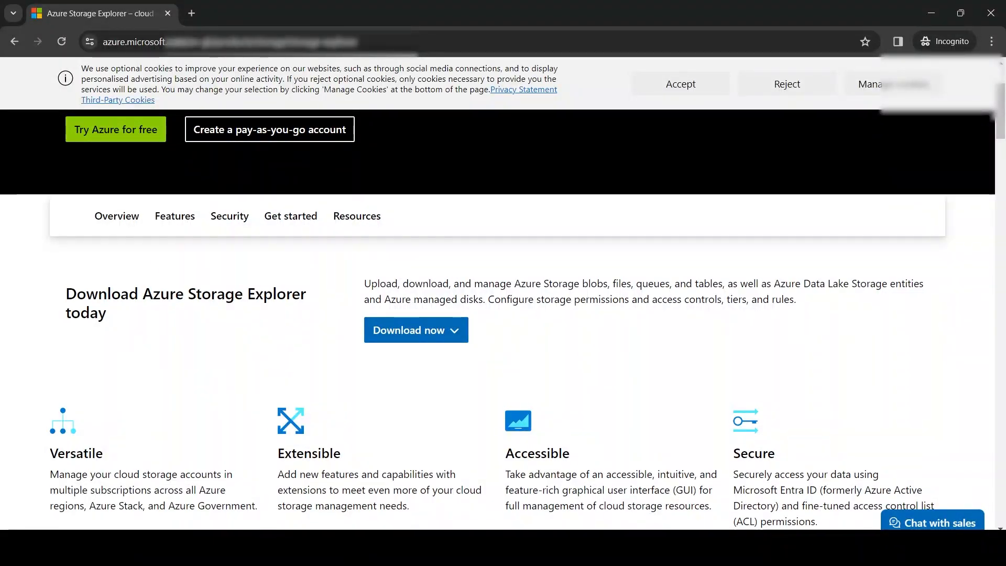
Launch the installed Microsoft Azure Storage Explorer app, and clear its workspace by closing the start page and hiding the resource explorer
key(super+s)
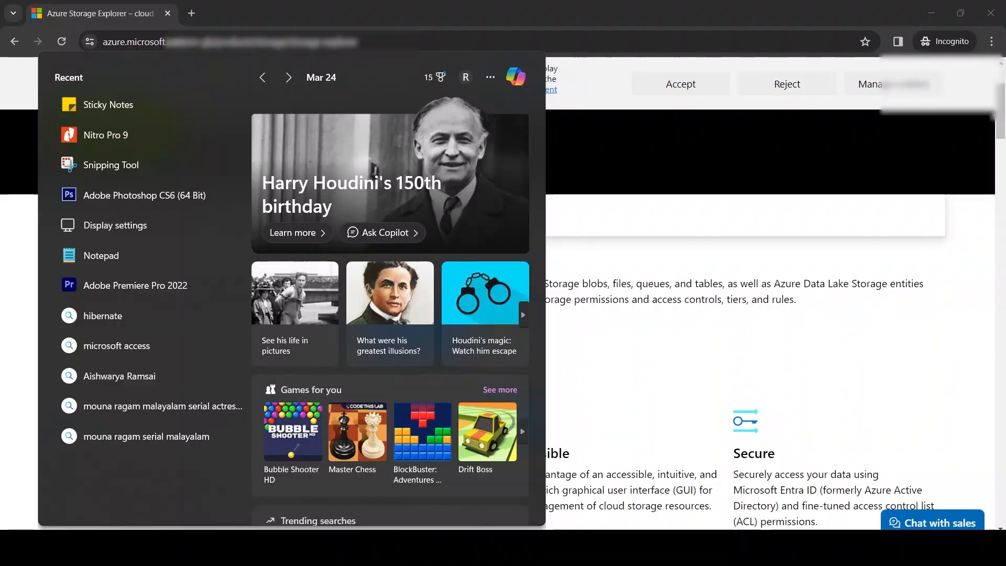
text(stora)
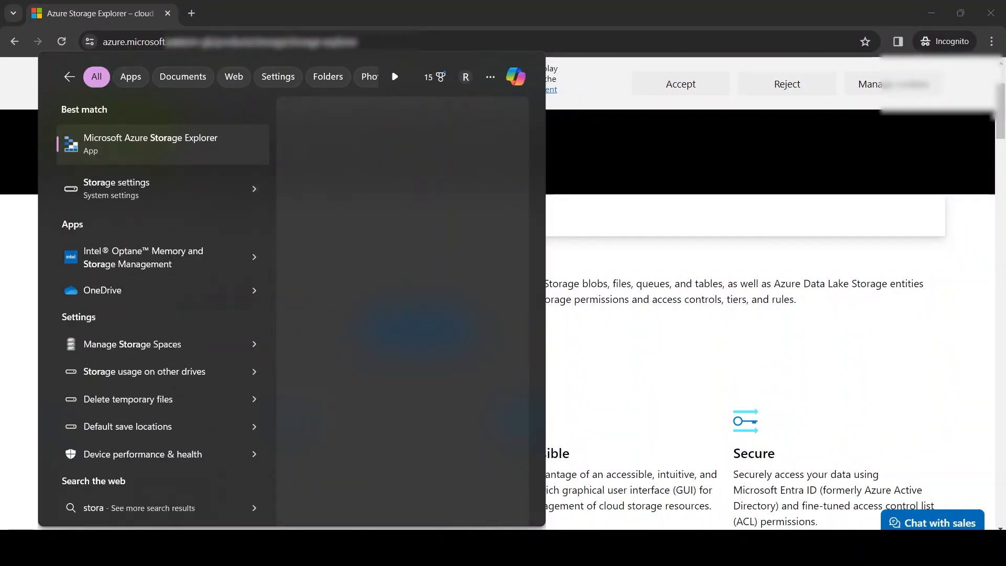
text(g)
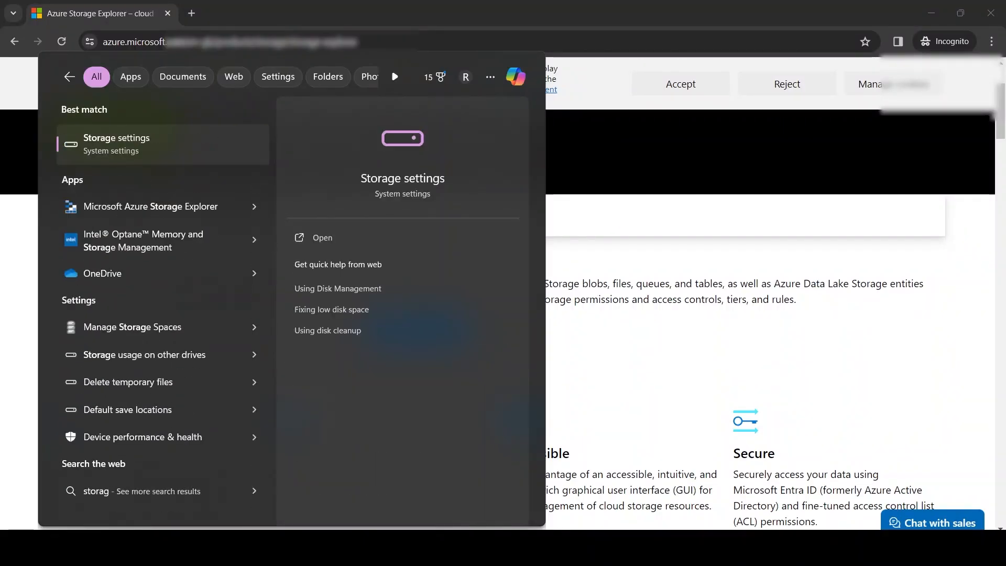
click(166, 205)
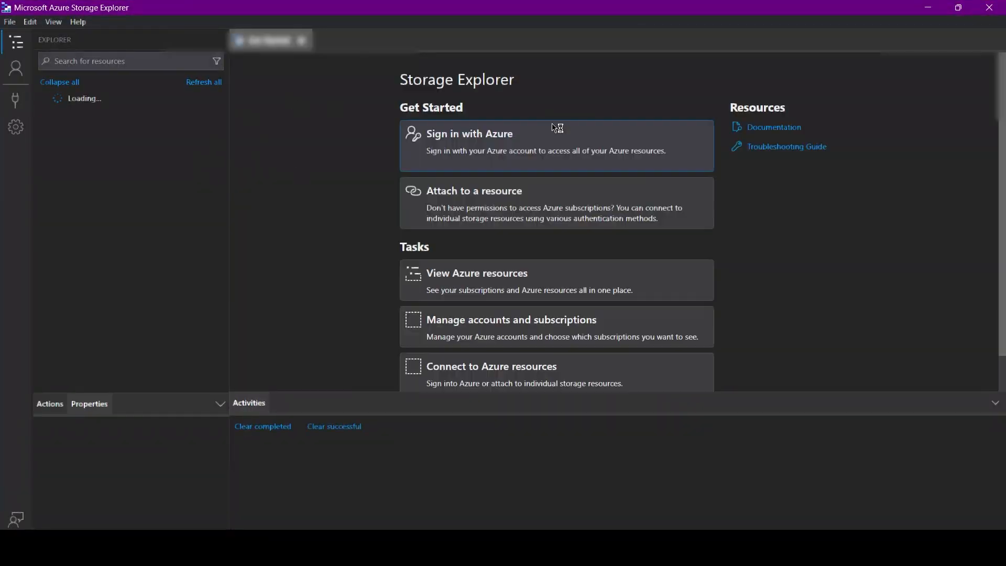
click(301, 41)
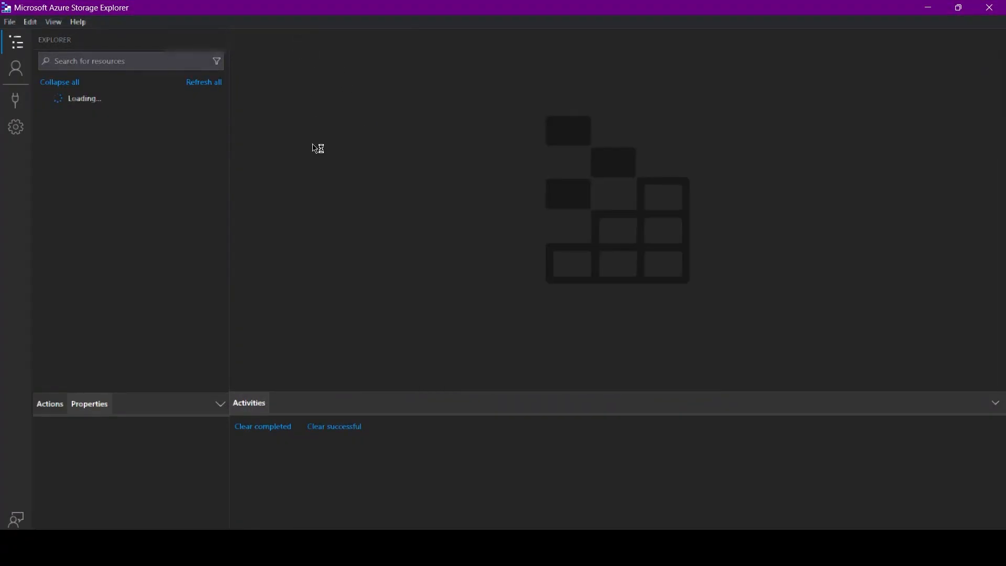
click(16, 41)
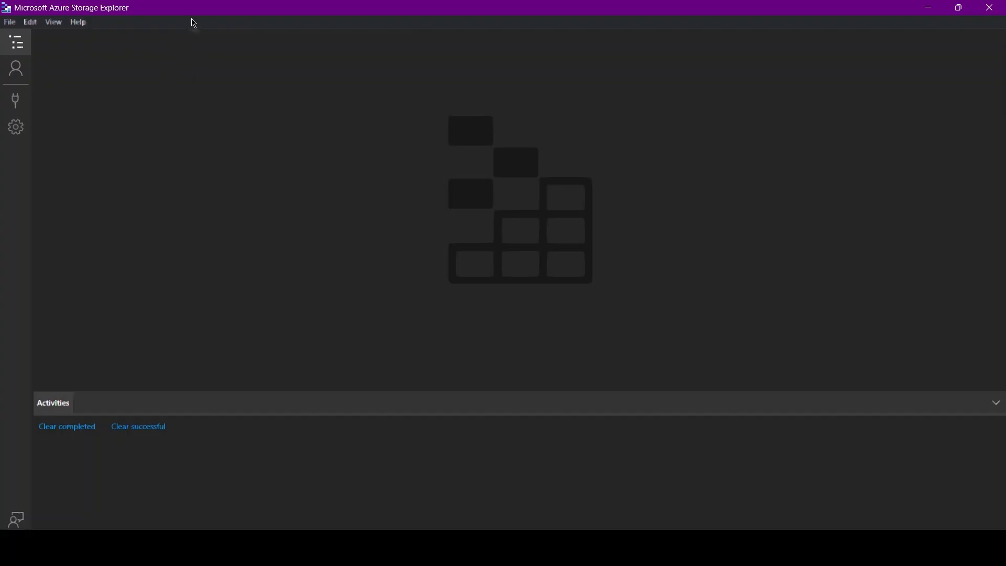
Start a new connection to a storage account or service, using account name and key as the connection method
click(17, 106)
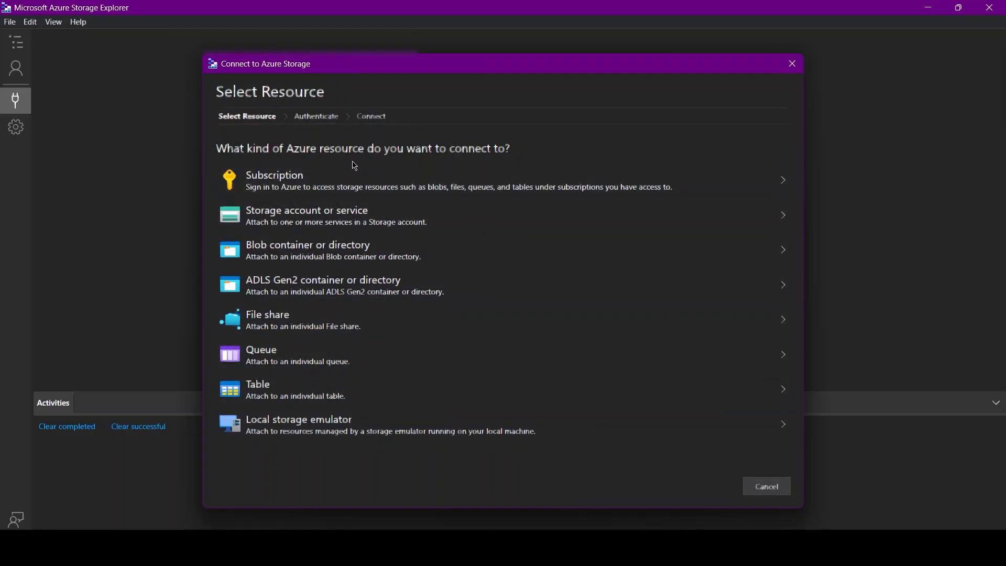
click(325, 219)
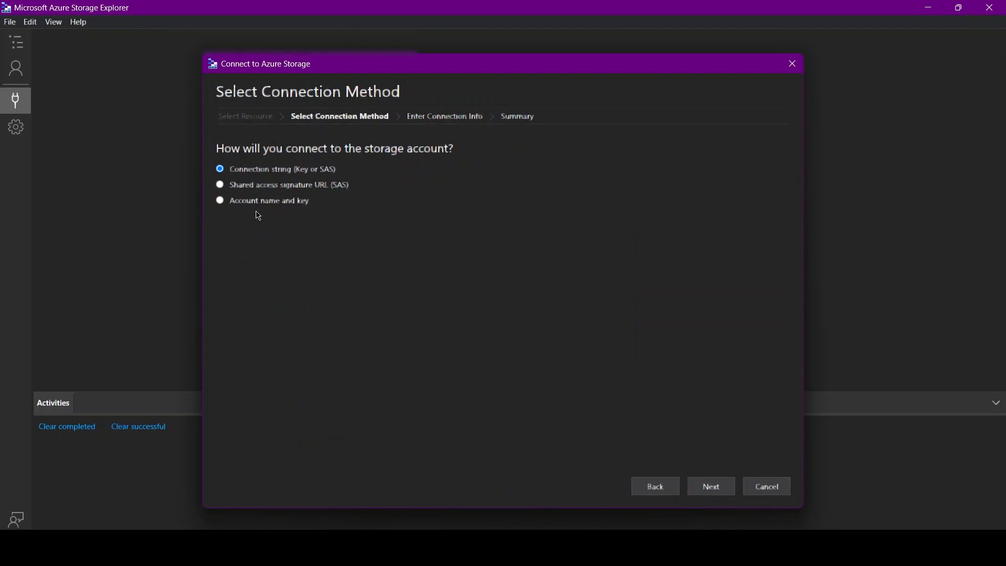
click(221, 202)
click(716, 488)
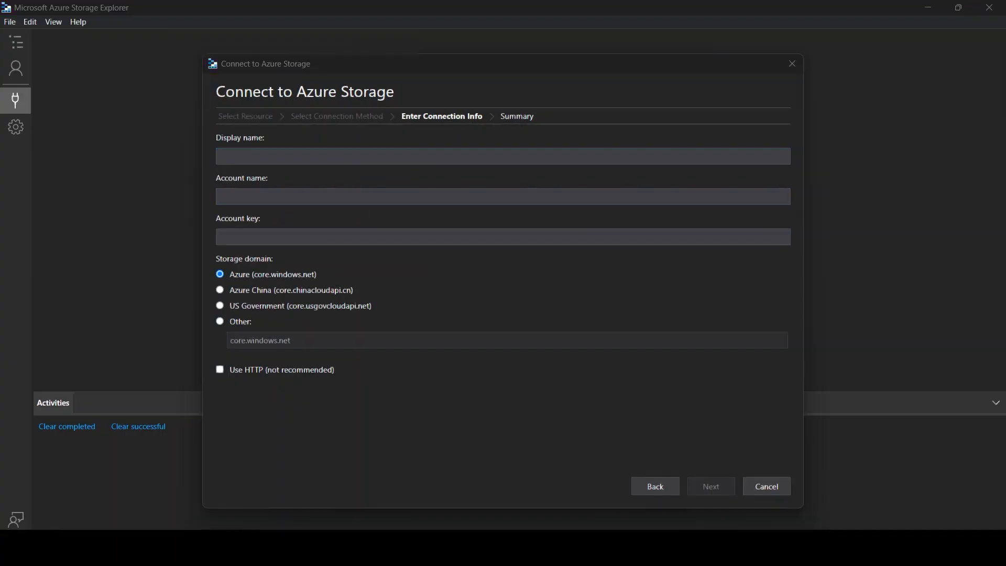
Copy the storage account name cloudmigrationdevelop from the Azure portal and enter it in Storage Explorer as both display name and account name
mouse_move(475, 469)
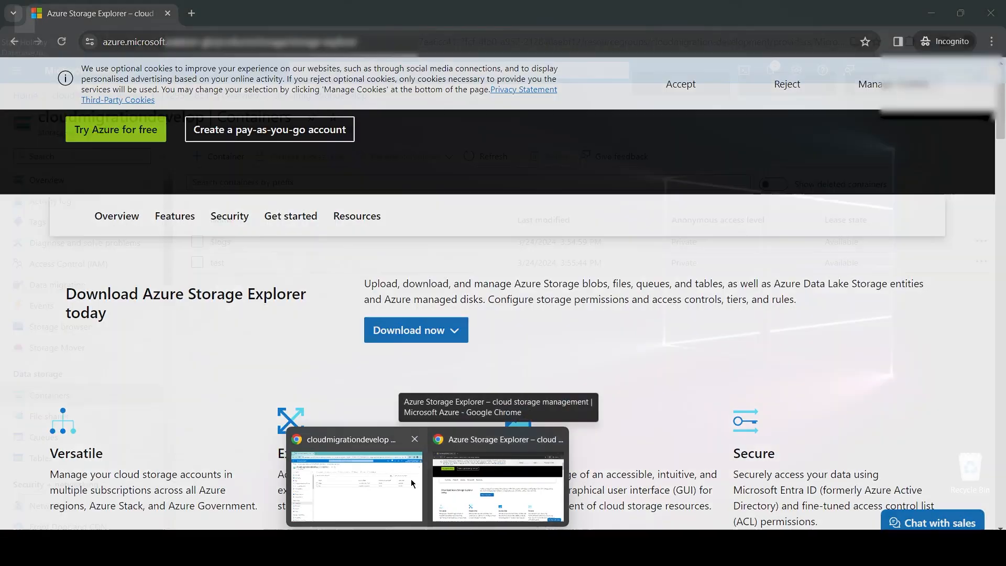
click(352, 482)
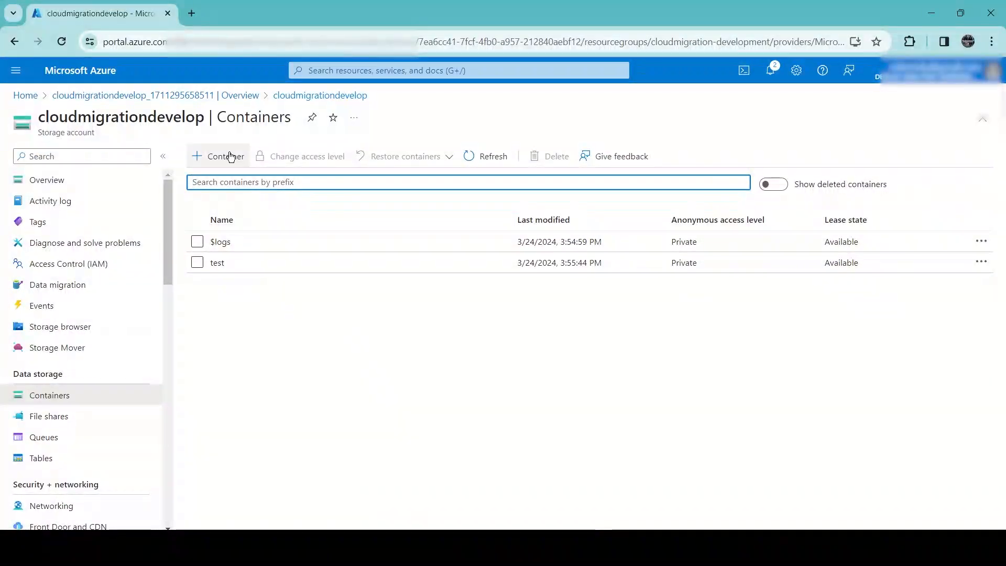
drag(39, 116, 201, 111)
right_click(194, 112)
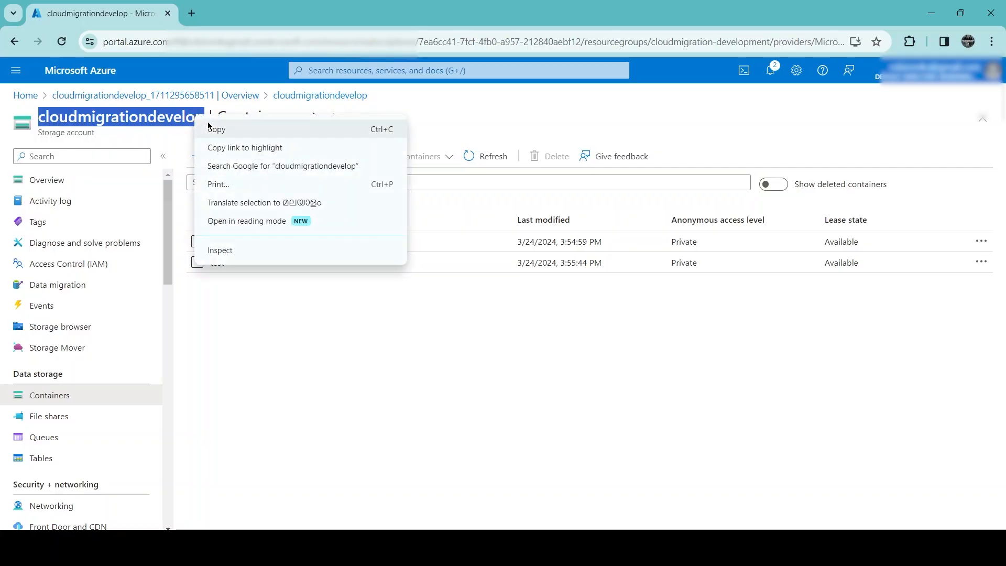
click(223, 131)
click(484, 477)
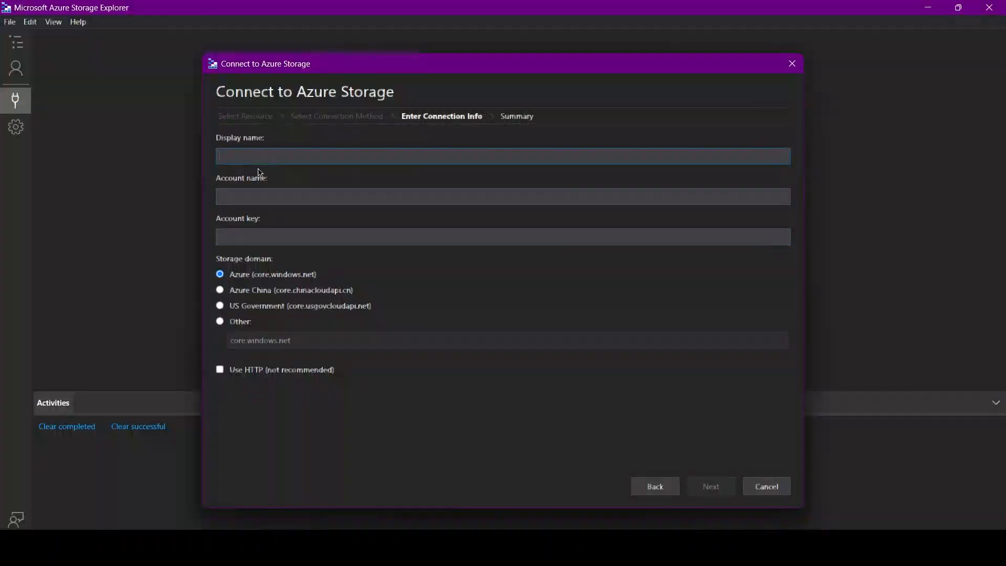
key(ctrl+v)
click(272, 189)
key(ctrl+v)
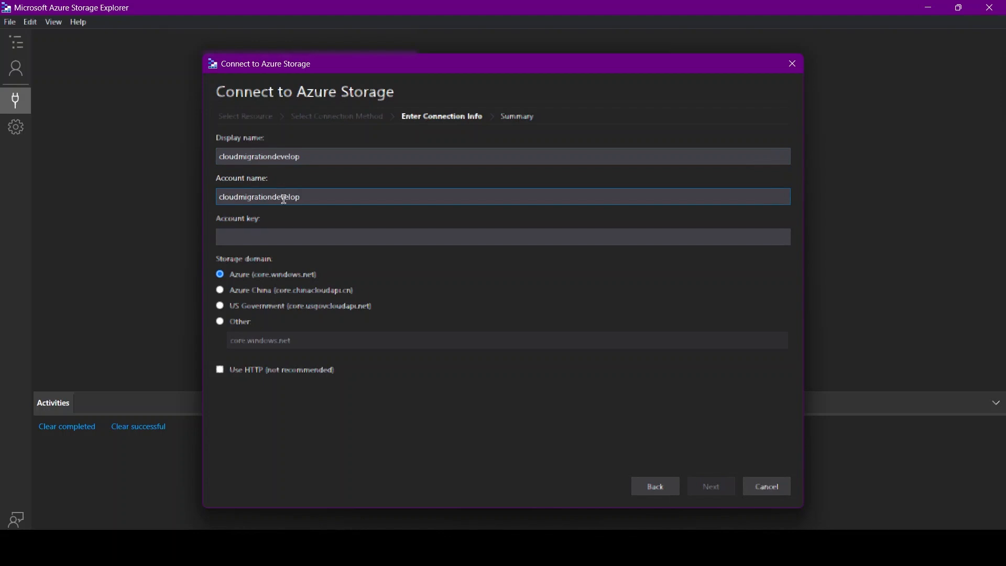
click(283, 235)
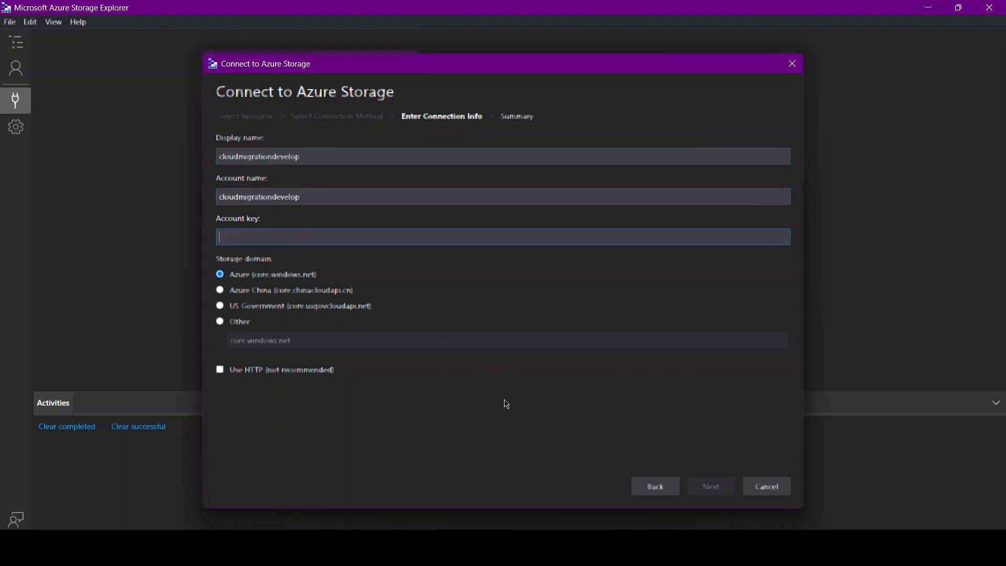
mouse_move(456, 550)
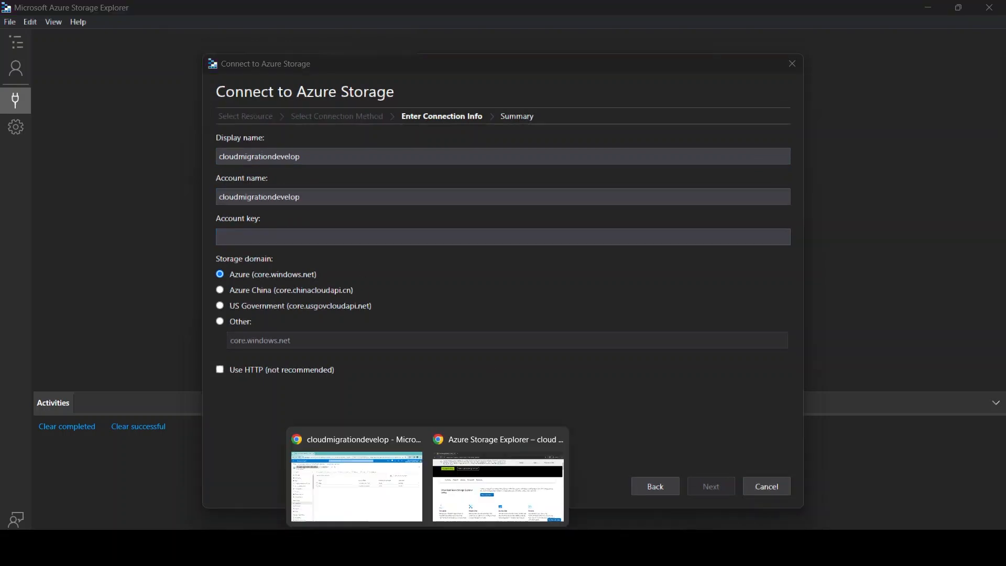
click(372, 483)
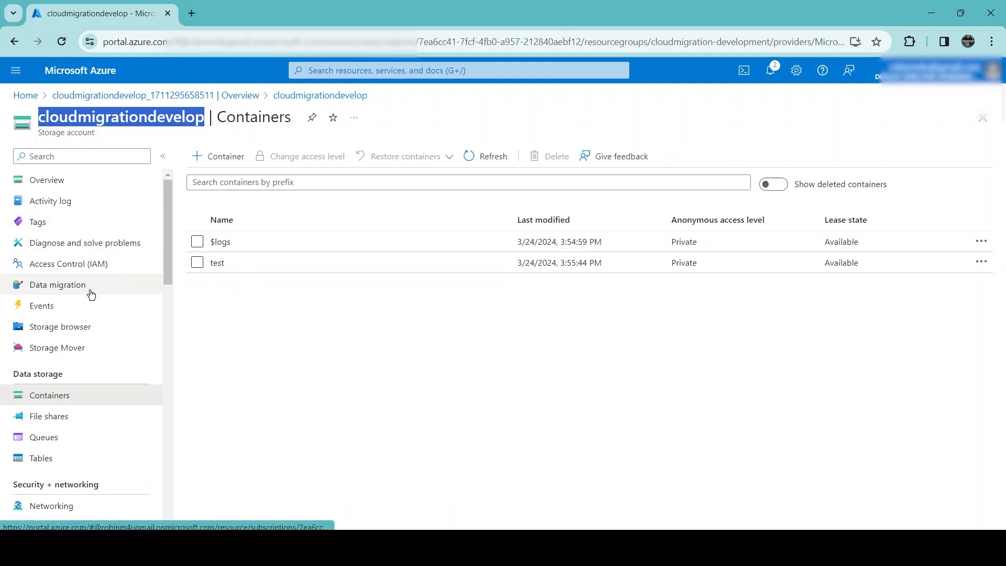
scroll(88, 291, down, 3)
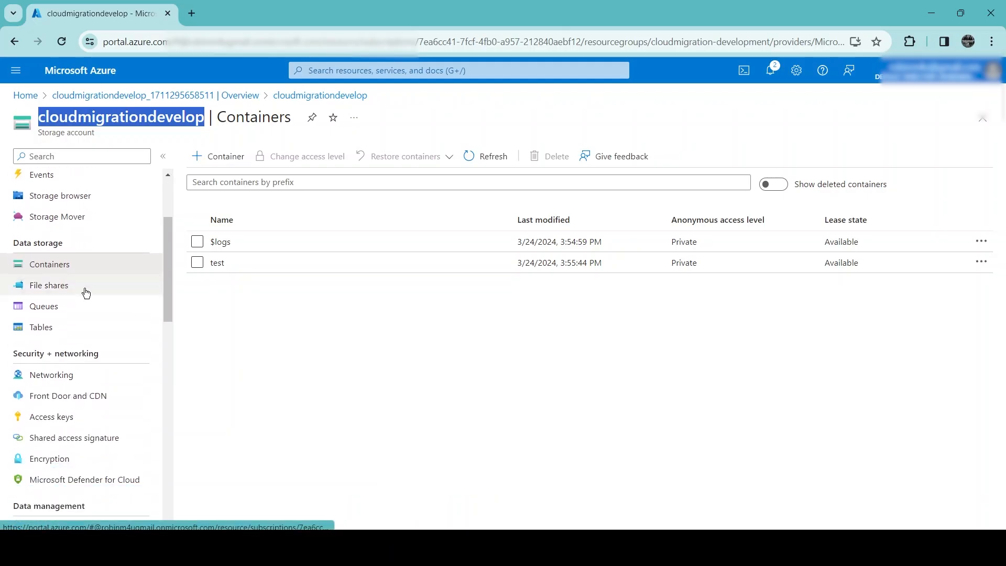
click(63, 420)
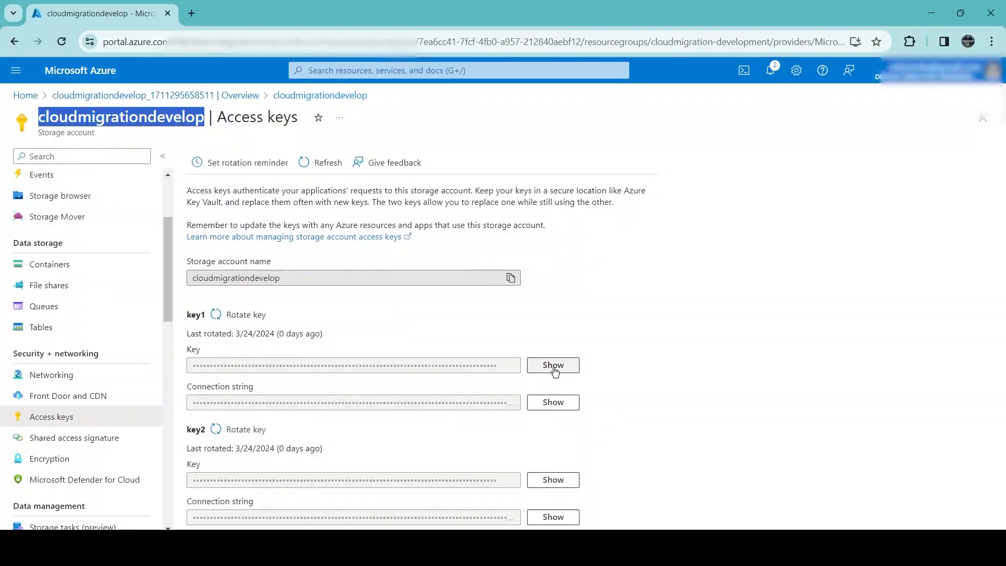
click(551, 366)
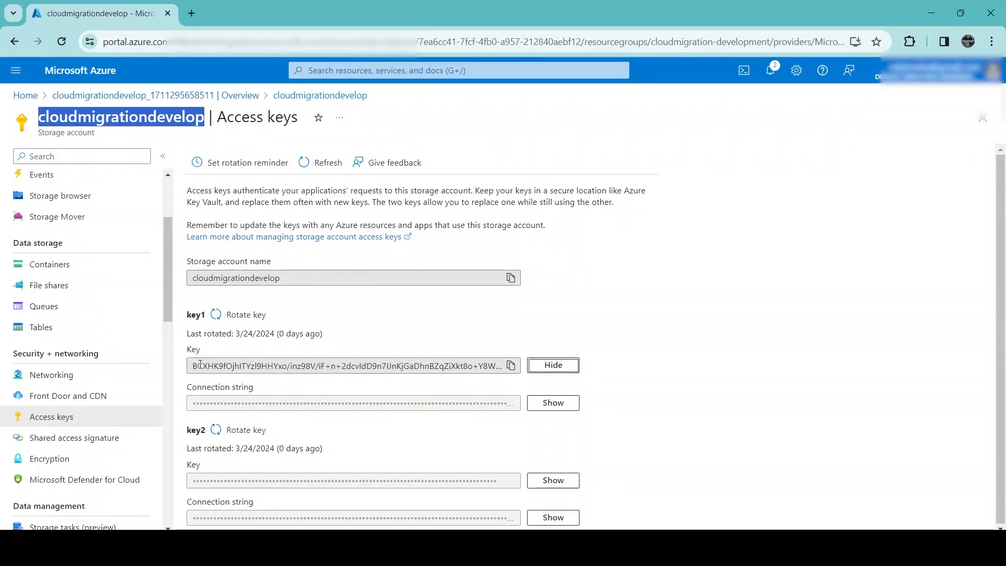
click(512, 366)
click(487, 545)
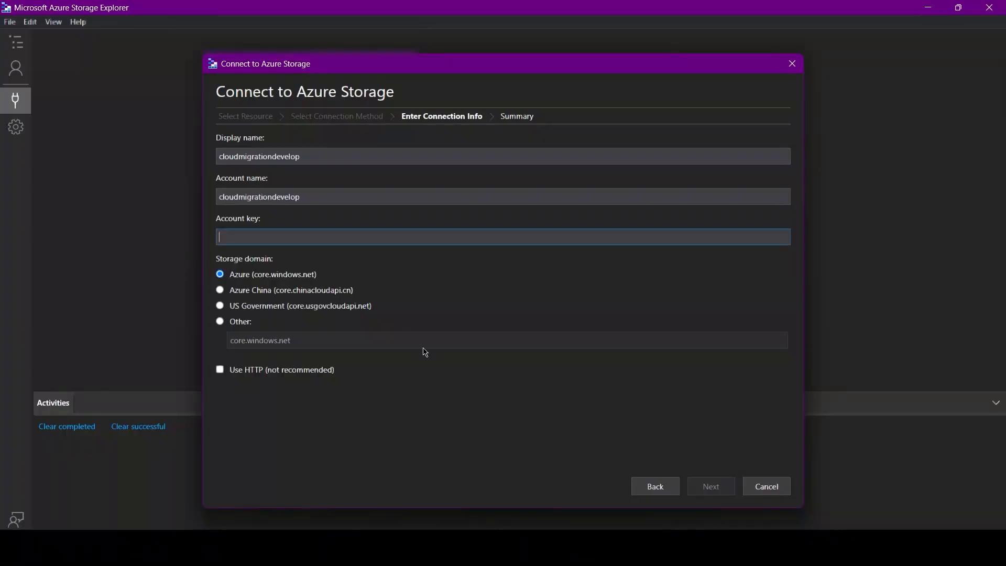
key(ctrl+v)
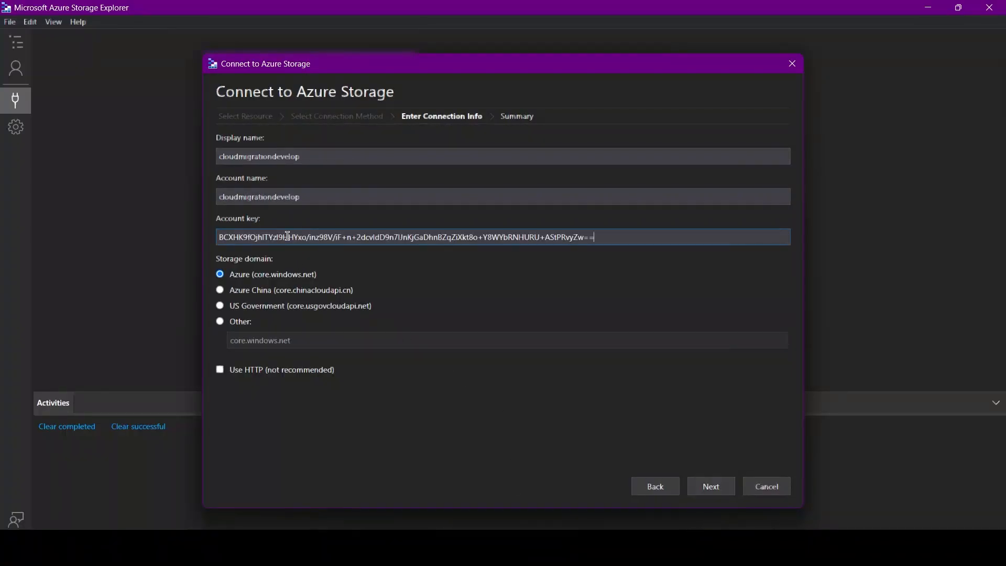
click(713, 488)
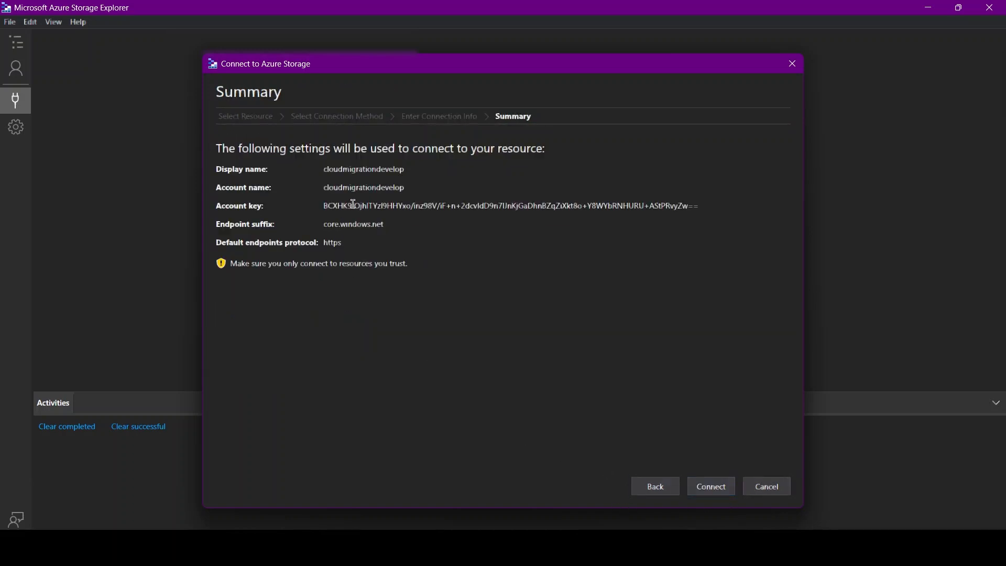
click(711, 487)
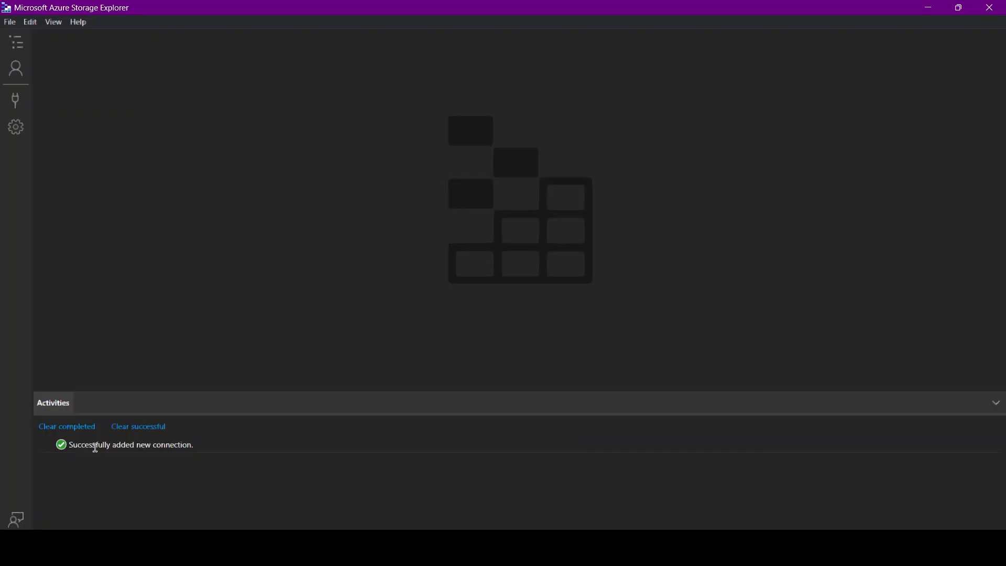
drag(73, 448, 203, 450)
Show the resource explorer, expand the blob containers of cloudmigrationdevelop, and open the test container
click(20, 49)
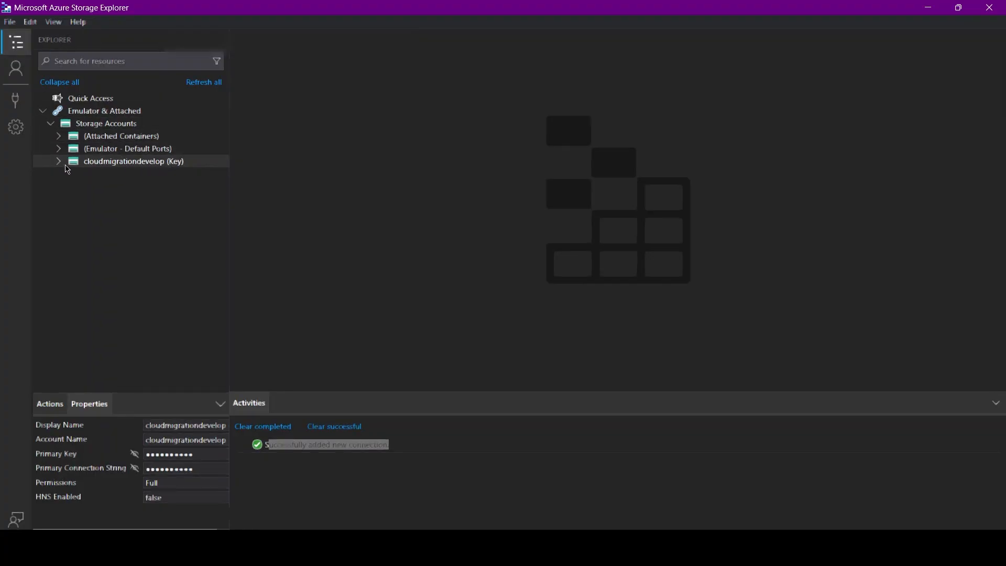
click(60, 163)
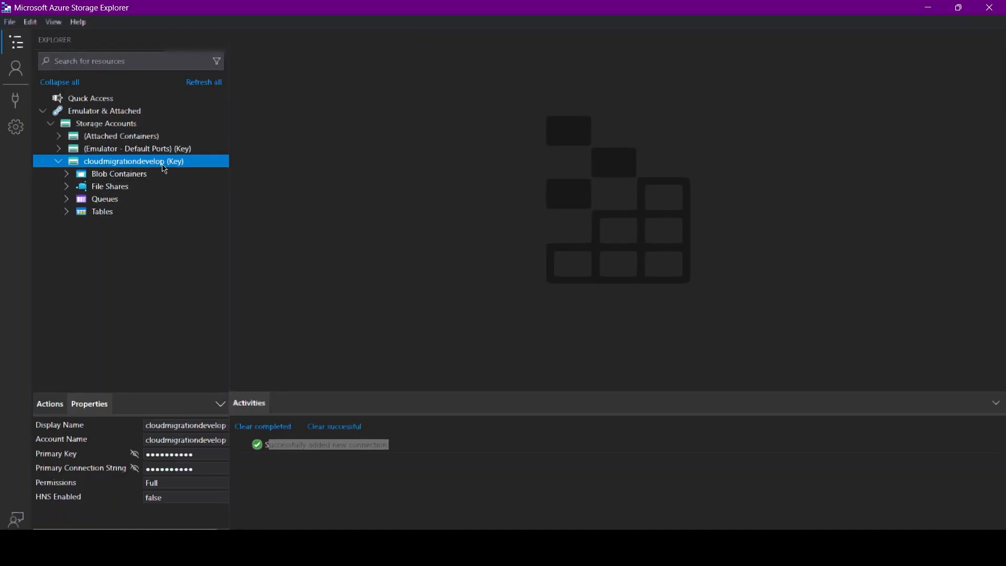
click(66, 176)
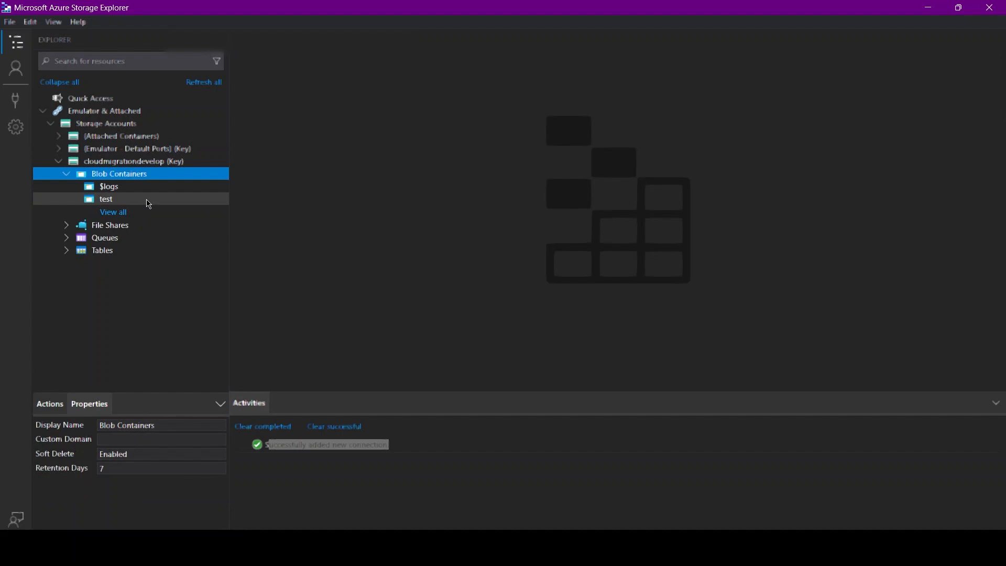
click(107, 205)
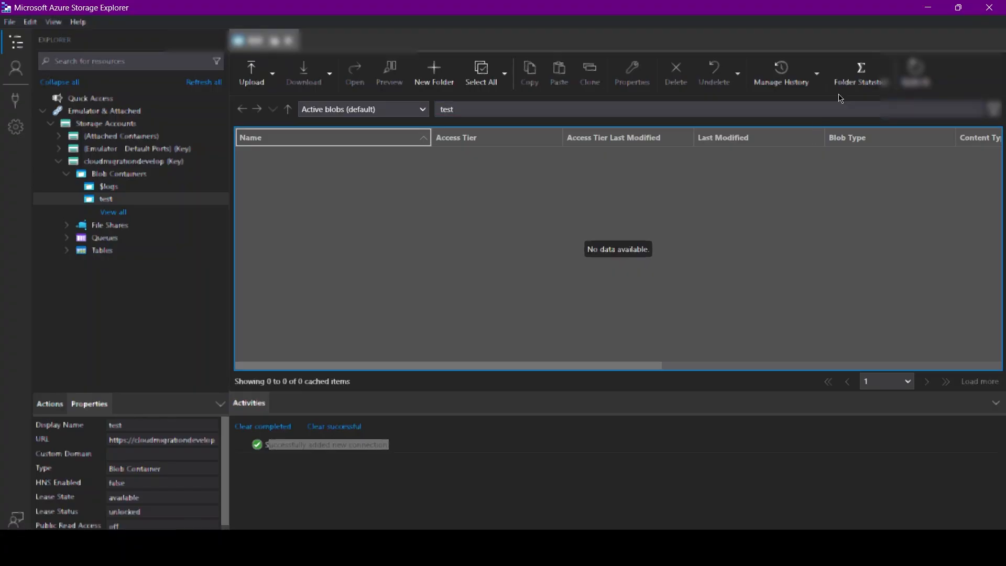
Minimize the open windows to locate Staff Holiday Database.mdb on the desktop, and return to Storage Explorer
click(925, 9)
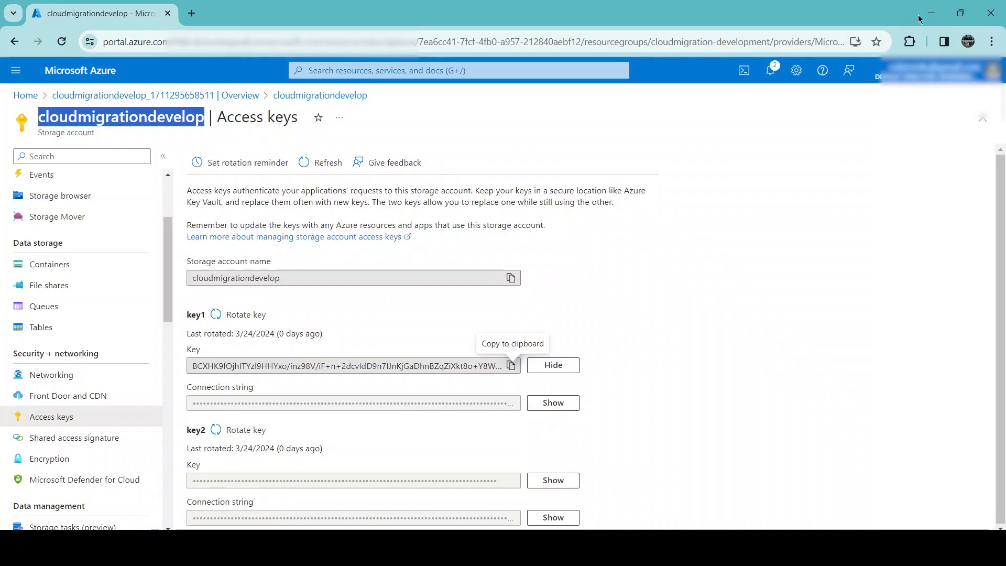
click(928, 14)
click(927, 14)
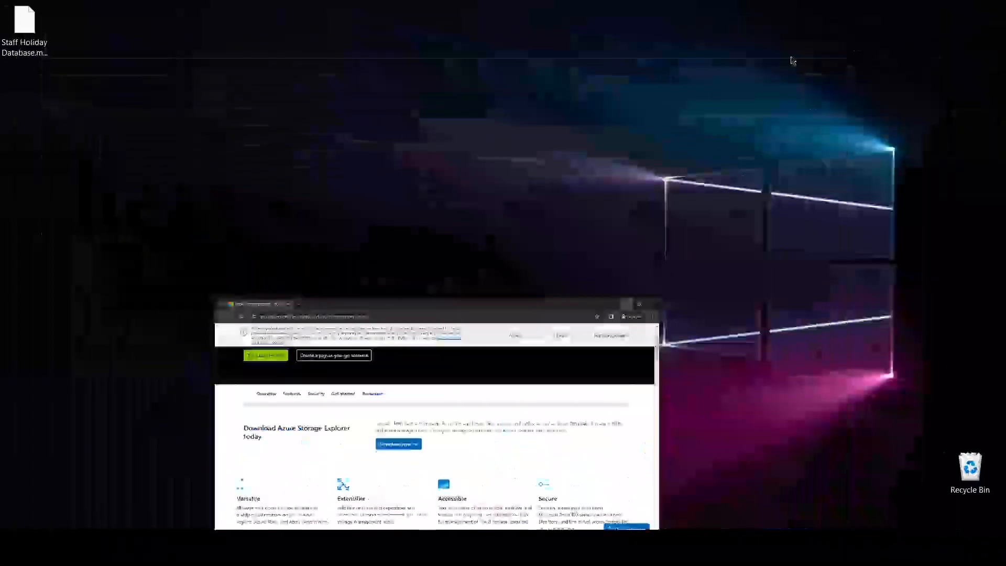
click(31, 45)
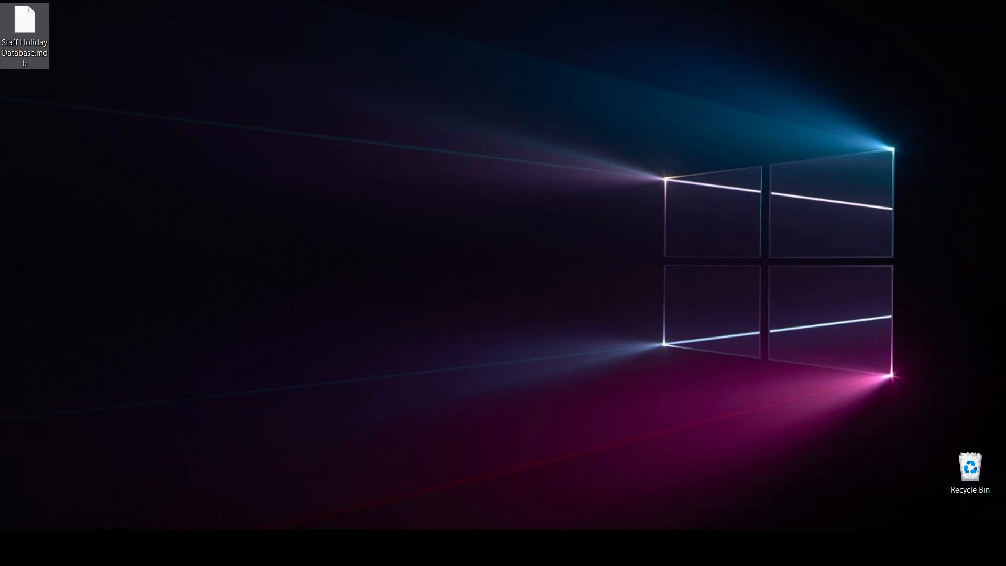
click(485, 548)
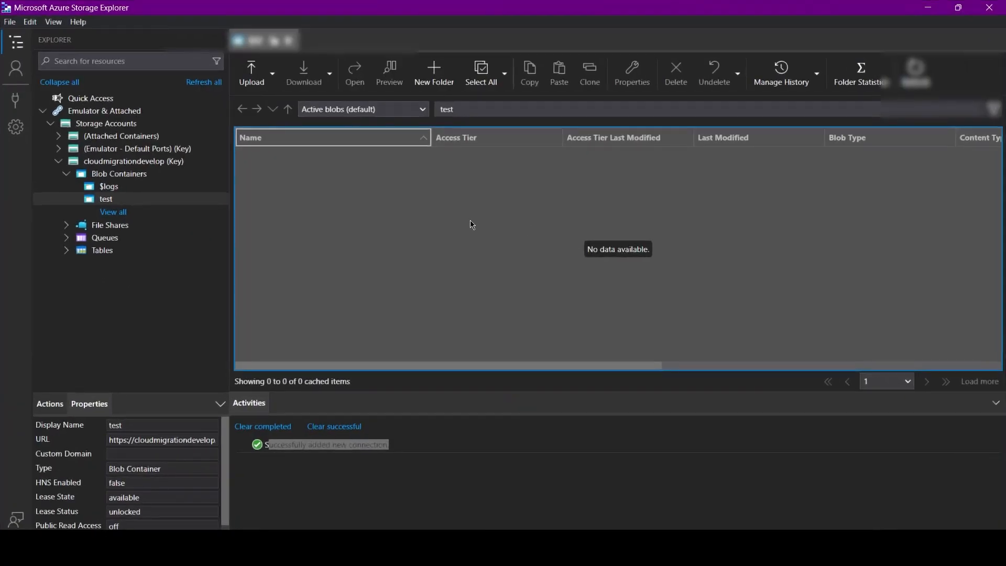
Upload Staff Holiday Database.mdb from the Desktop to the test container with the default upload settings, and select the uploaded blob
click(259, 78)
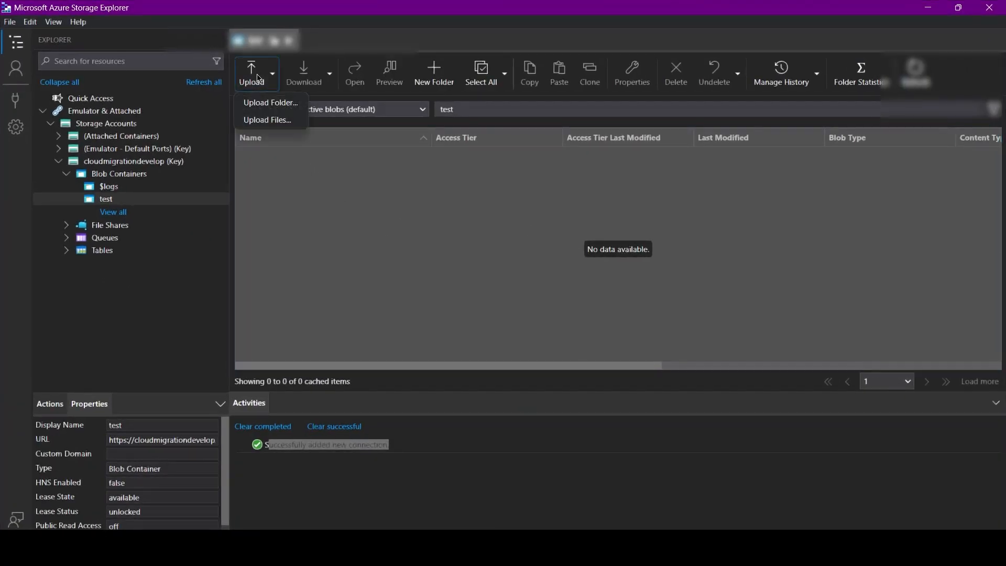
click(270, 121)
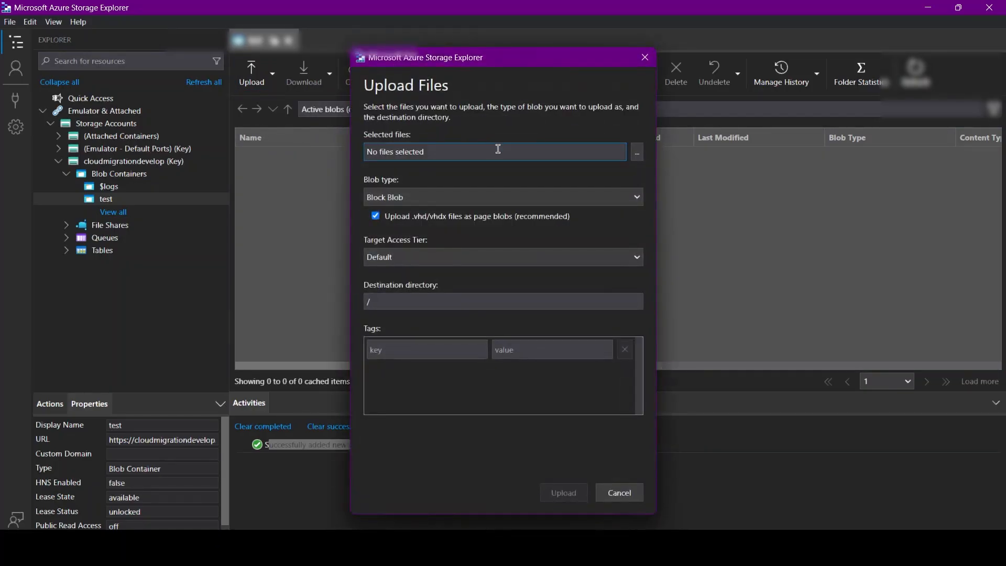
click(636, 153)
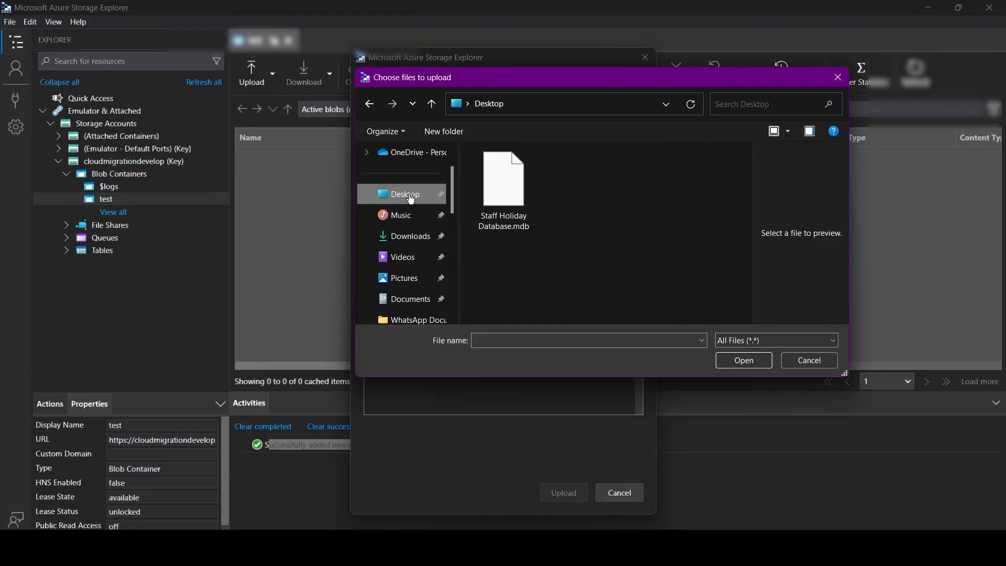
click(503, 189)
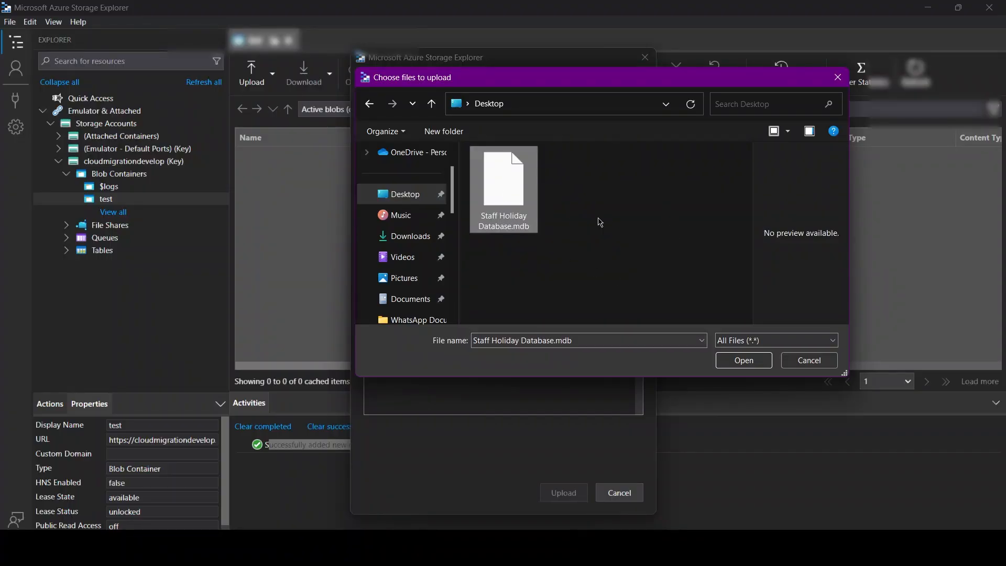
click(744, 361)
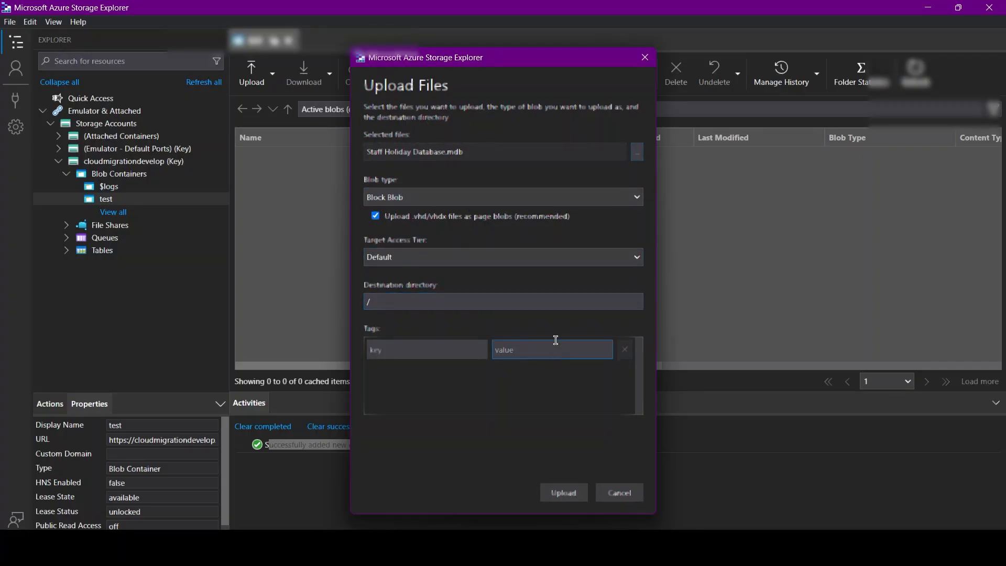
click(571, 492)
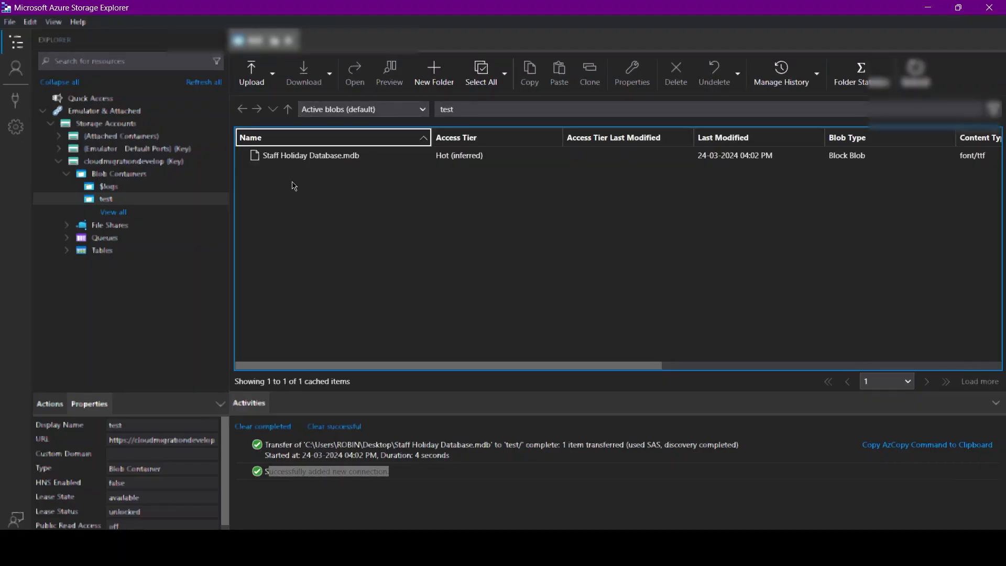
click(310, 162)
click(317, 161)
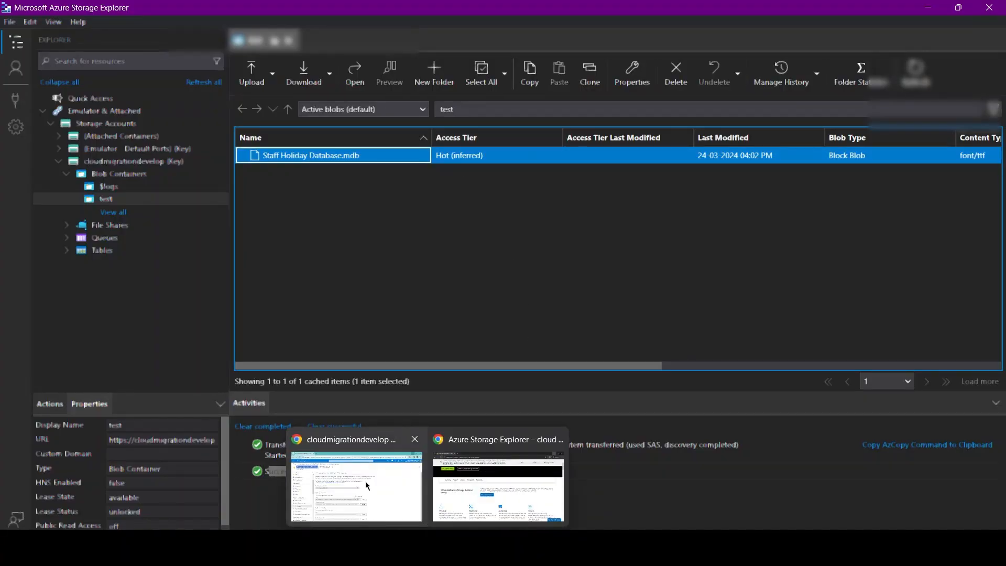
Switch to the Azure portal, open the test container of cloudmigrationdevelop, and view the details of Staff Holiday Database.mdb
click(360, 480)
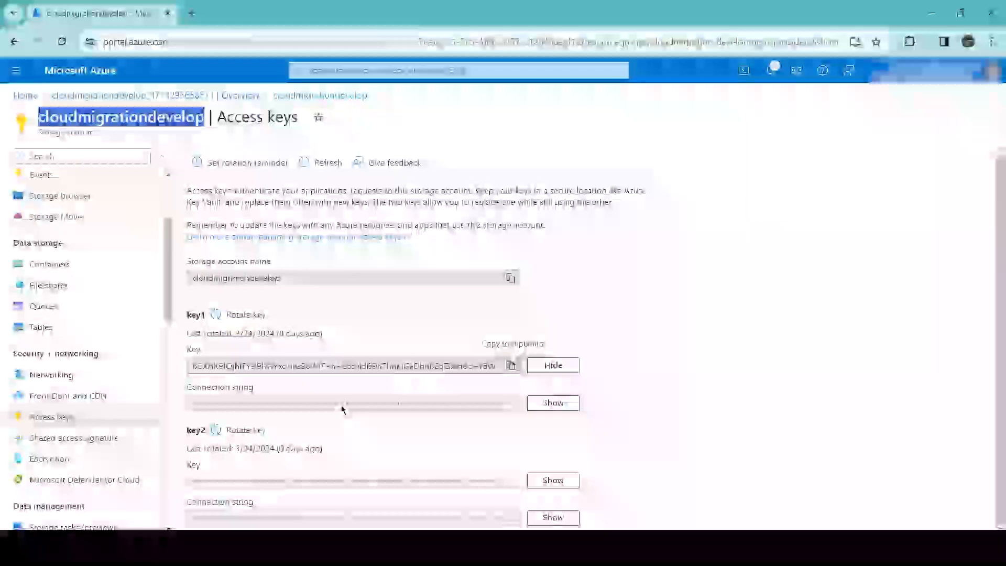
click(51, 269)
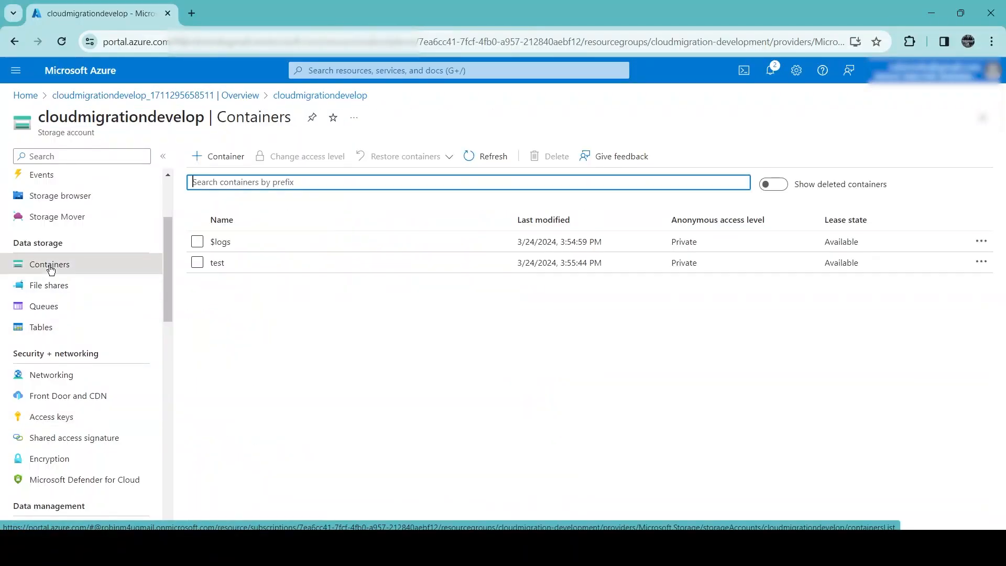
click(217, 263)
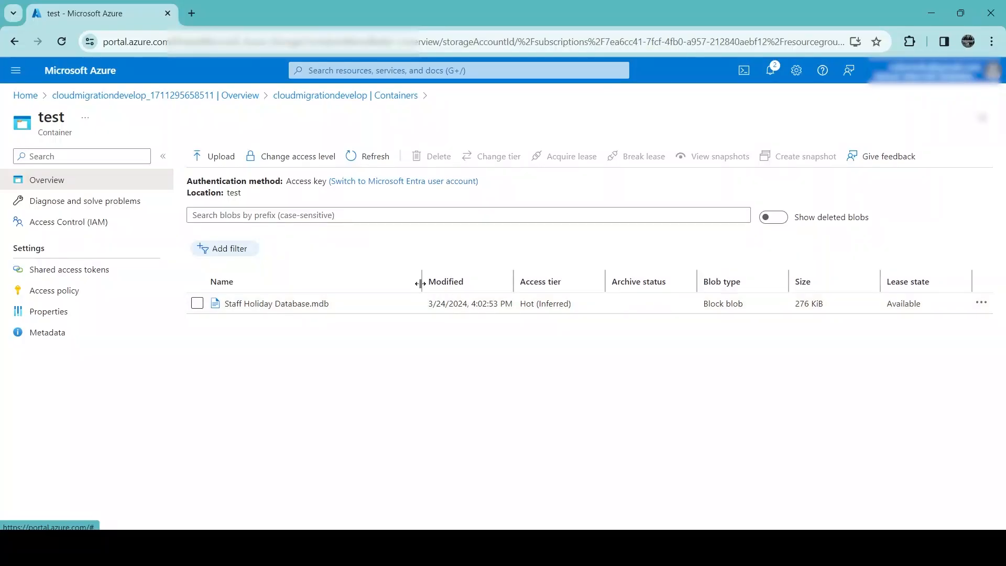
mouse_move(485, 548)
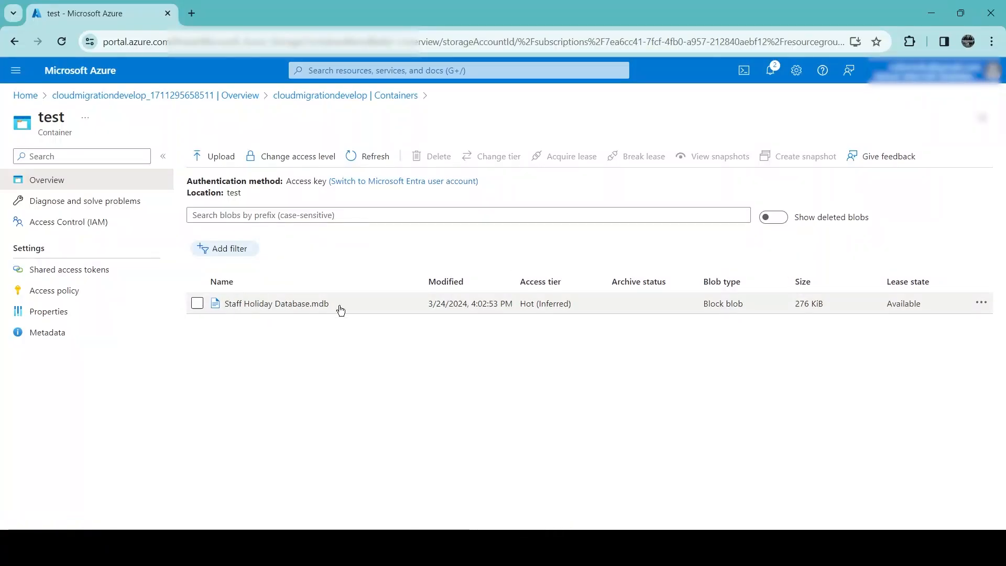
click(298, 303)
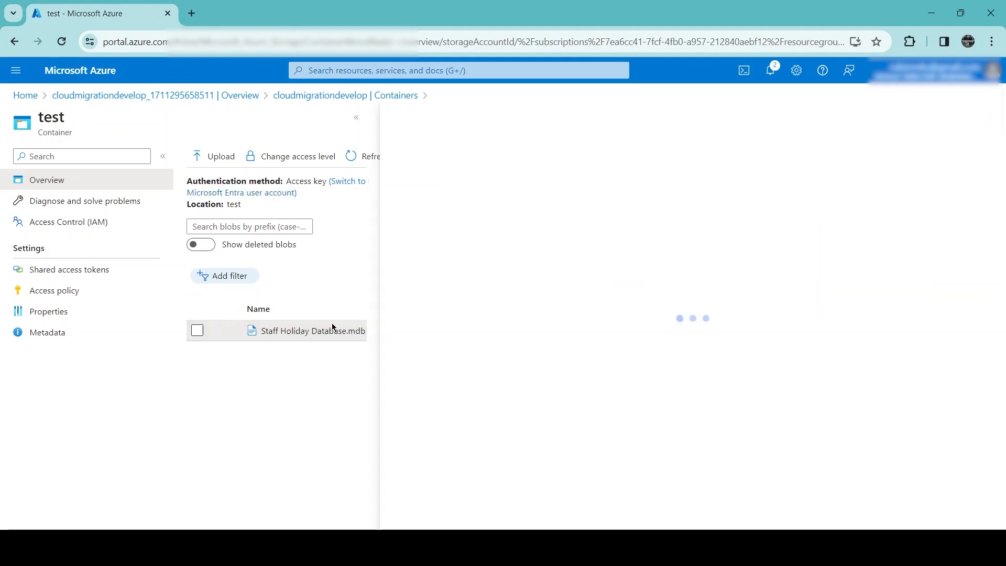
Close the blob details and check the actions available for Staff Holiday Database.mdb in the test container, leaving it unselected
click(982, 118)
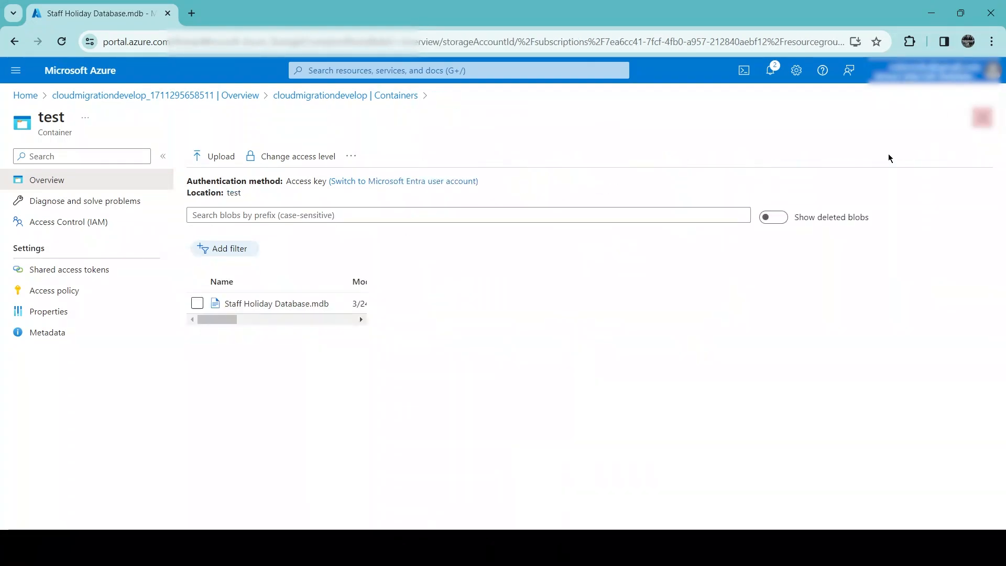
click(197, 303)
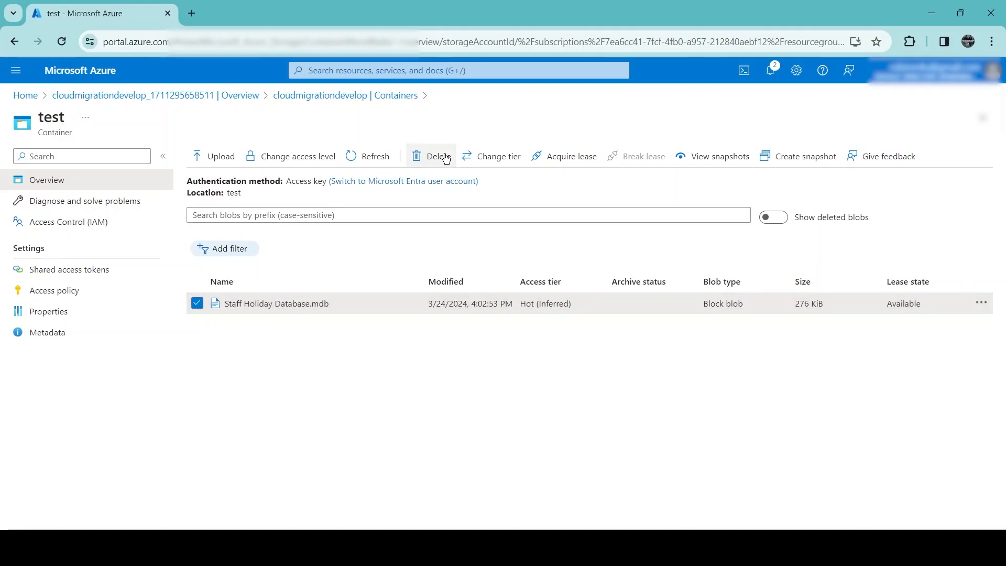
click(197, 304)
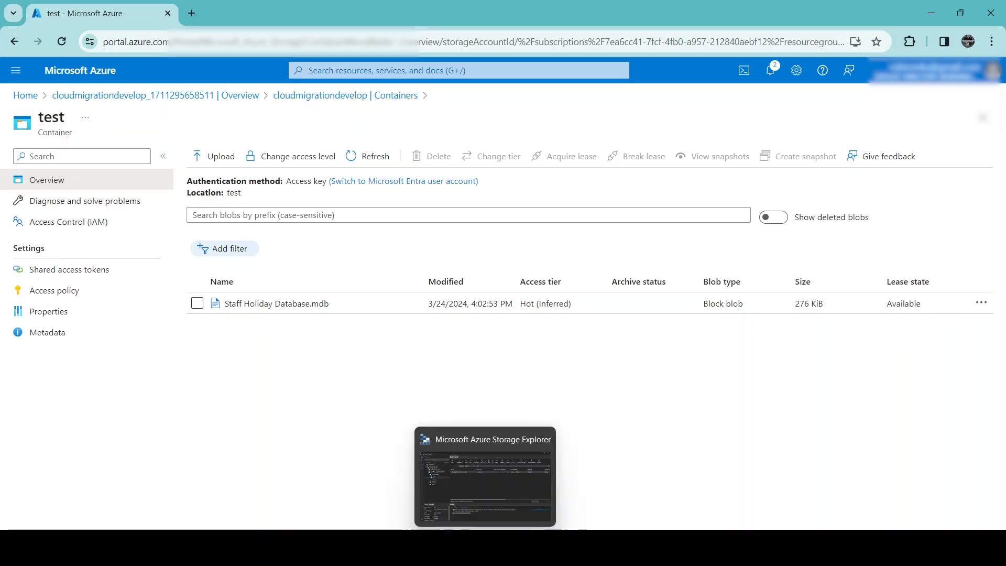
Switch to Azure Storage Explorer and collapse the Blob Containers node and the cloudmigrationdevelop account in the resource tree
click(485, 461)
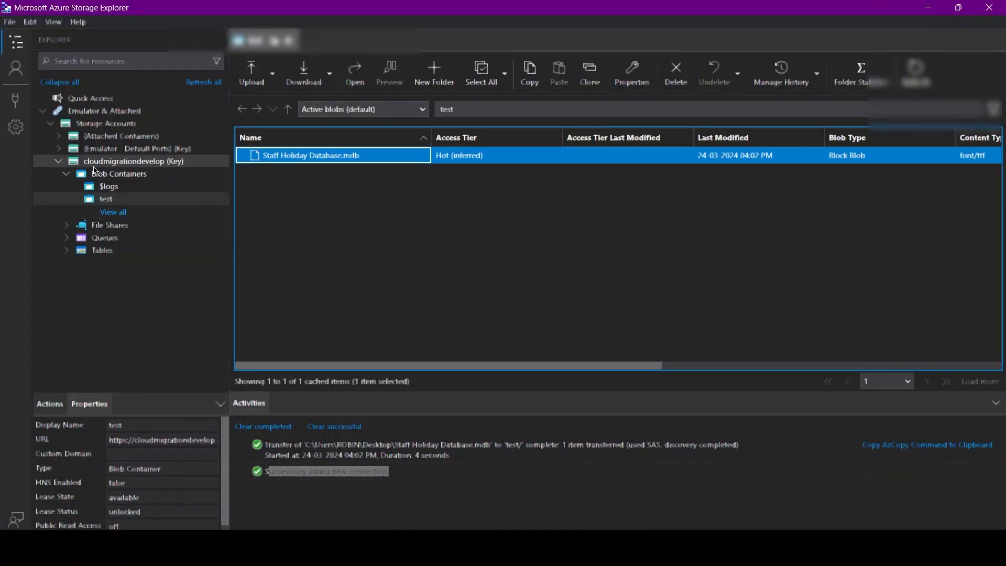
click(66, 176)
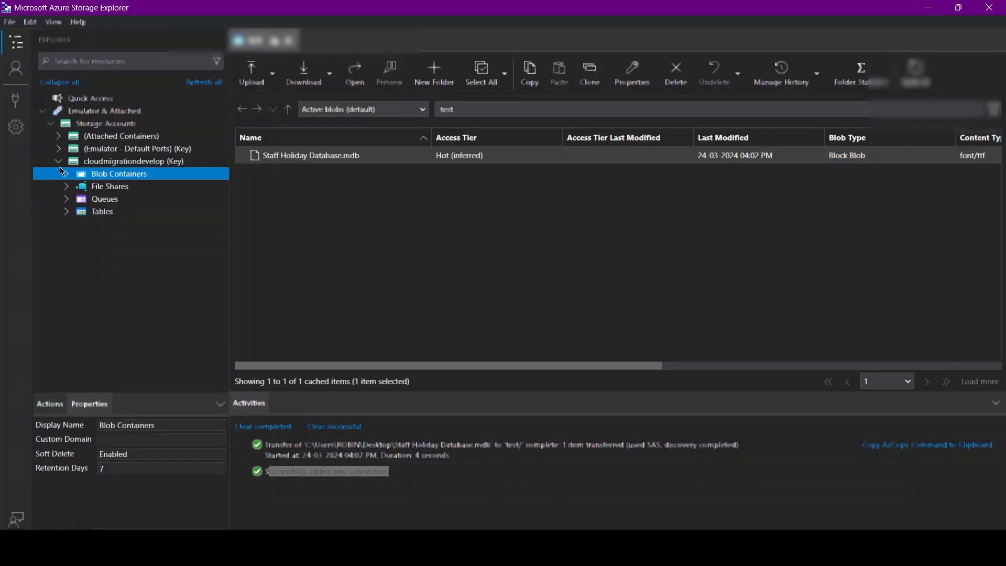
click(57, 162)
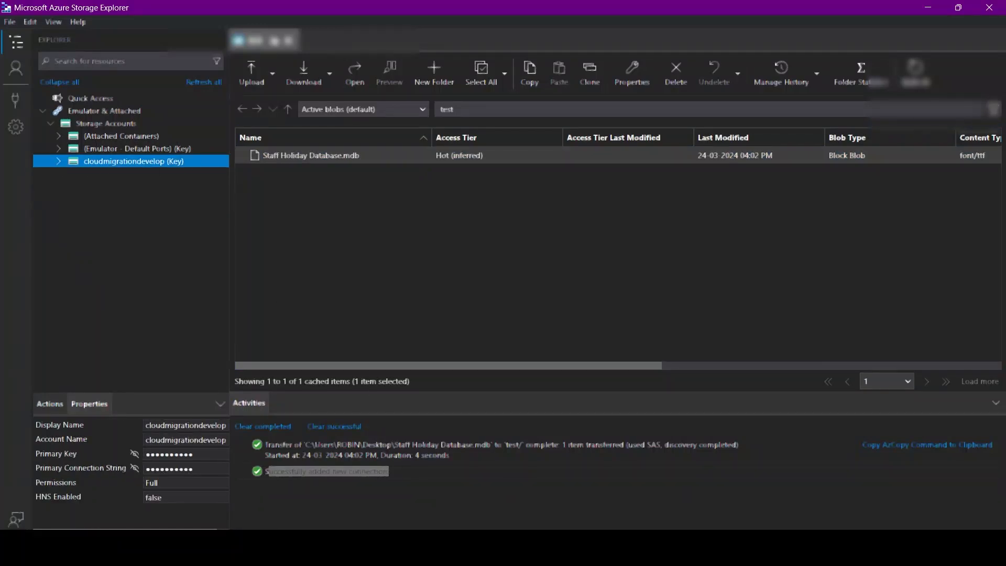
Switch back to the Azure portal and open the cloudmigrationdevelop storage account from its deployment overview to view its data storage options
click(428, 548)
click(371, 483)
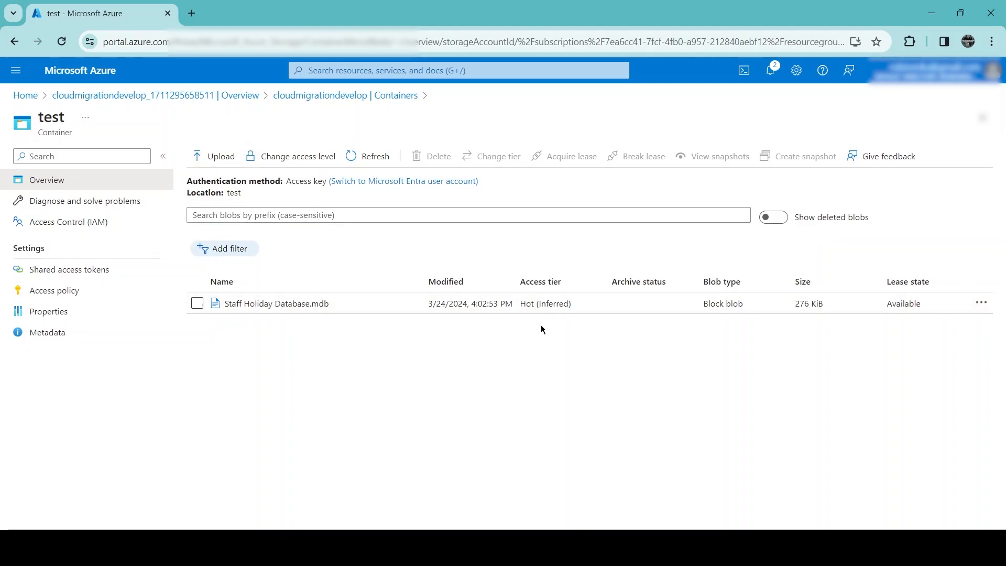
mouse_move(485, 545)
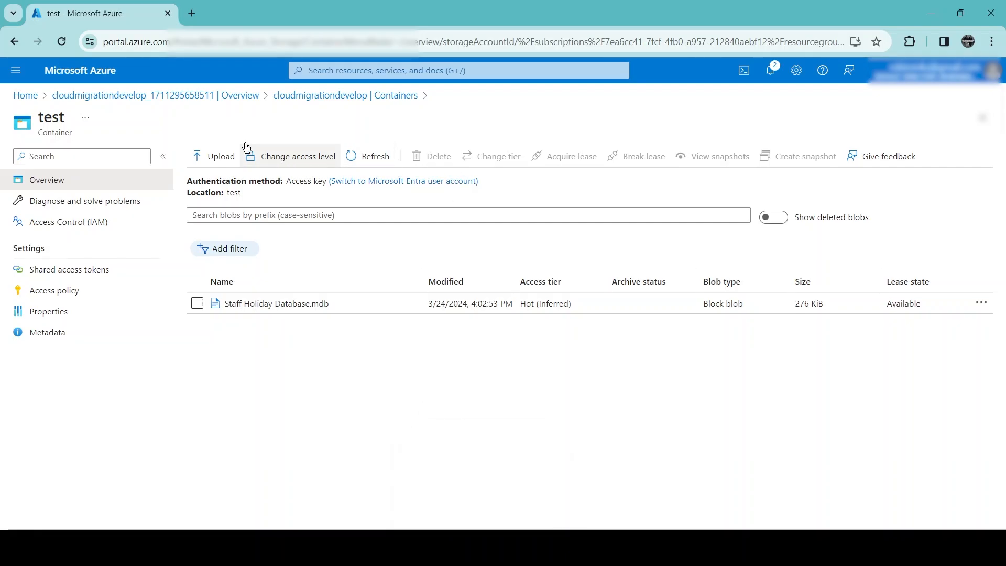
click(162, 97)
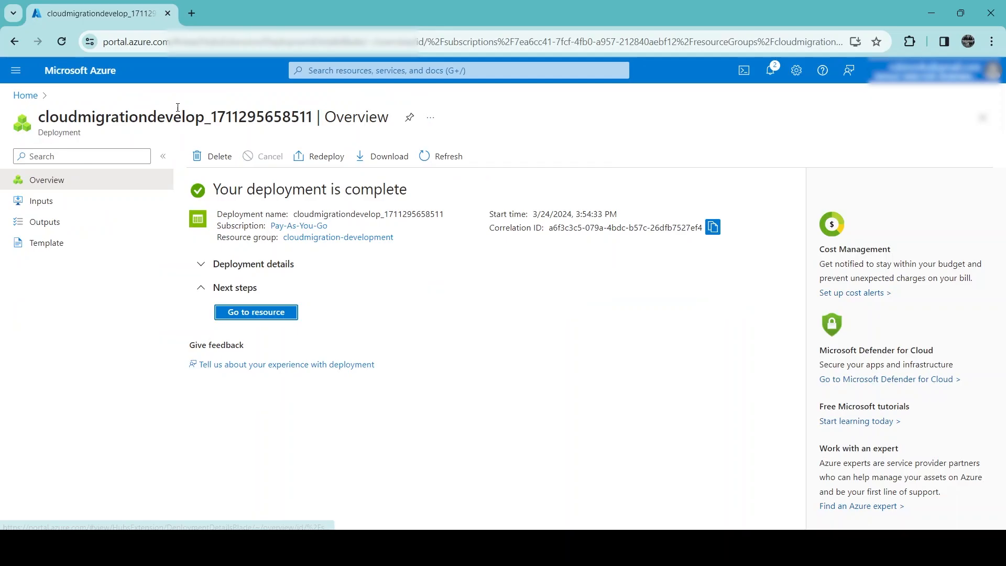
click(262, 317)
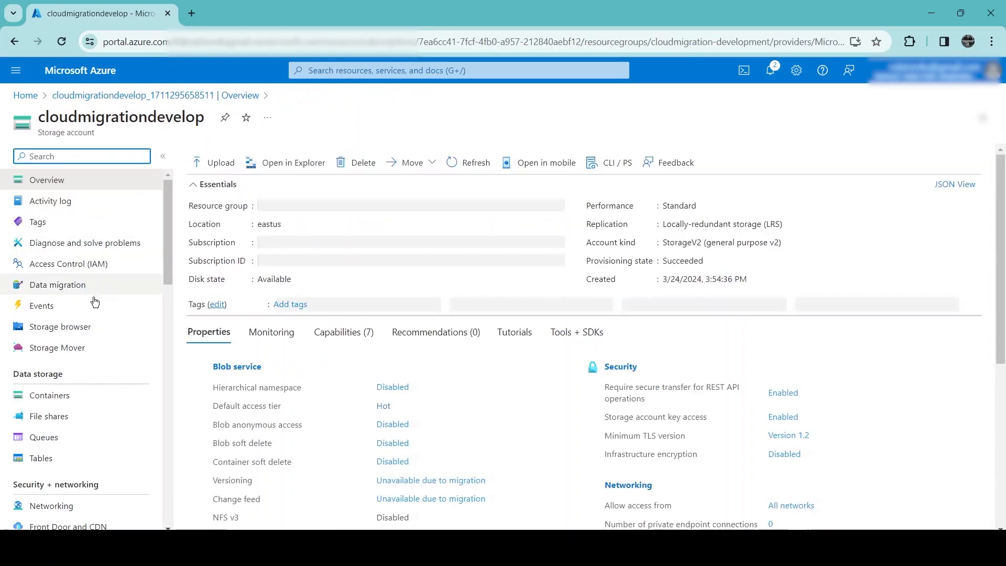
drag(170, 202, 169, 220)
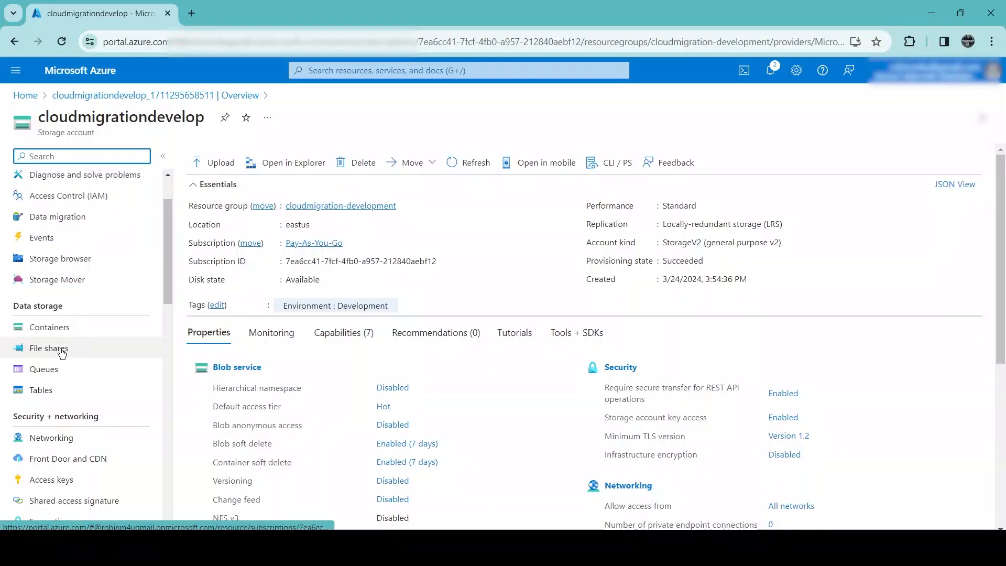